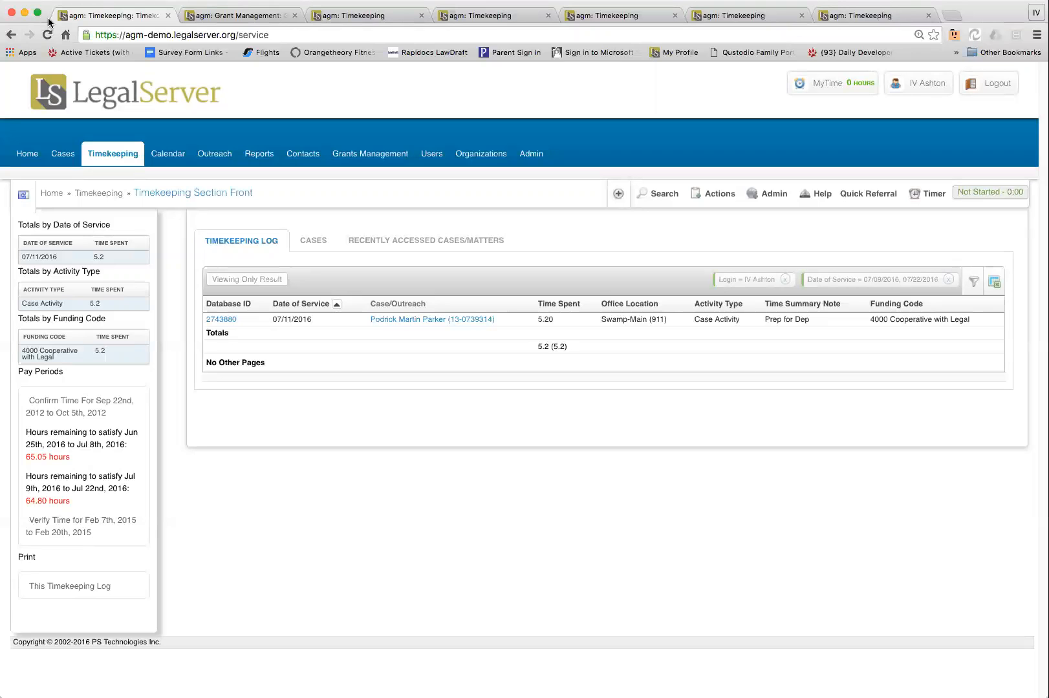
Open the Association about Immigrants grant (code 1415) from the Grants Management list
left_click(236, 20)
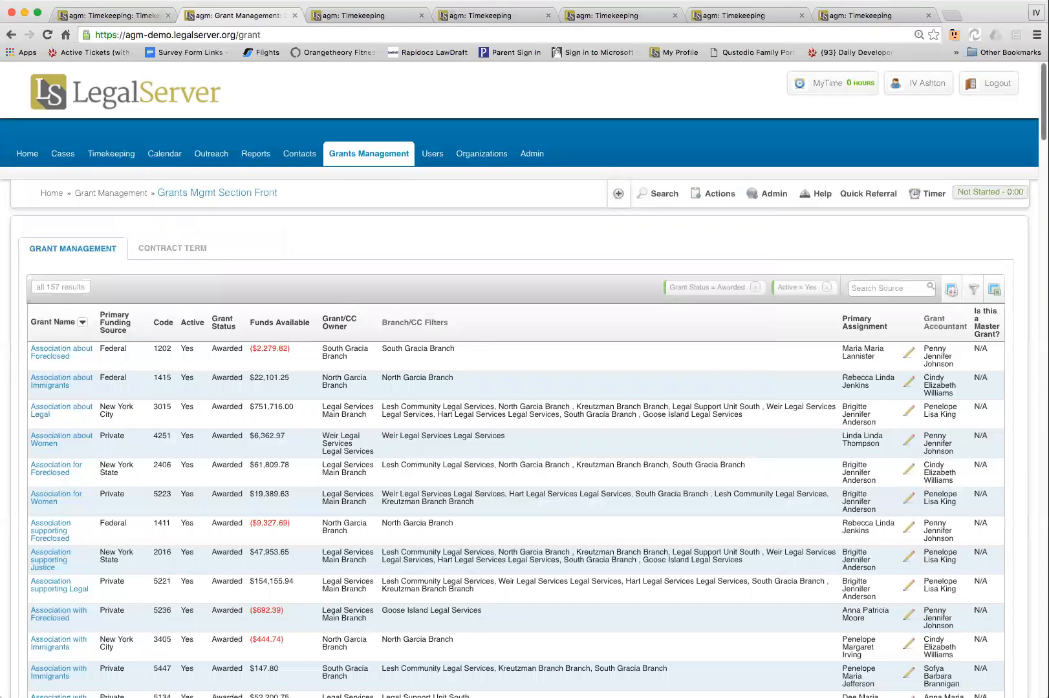
scroll(518, 382, "down", 3)
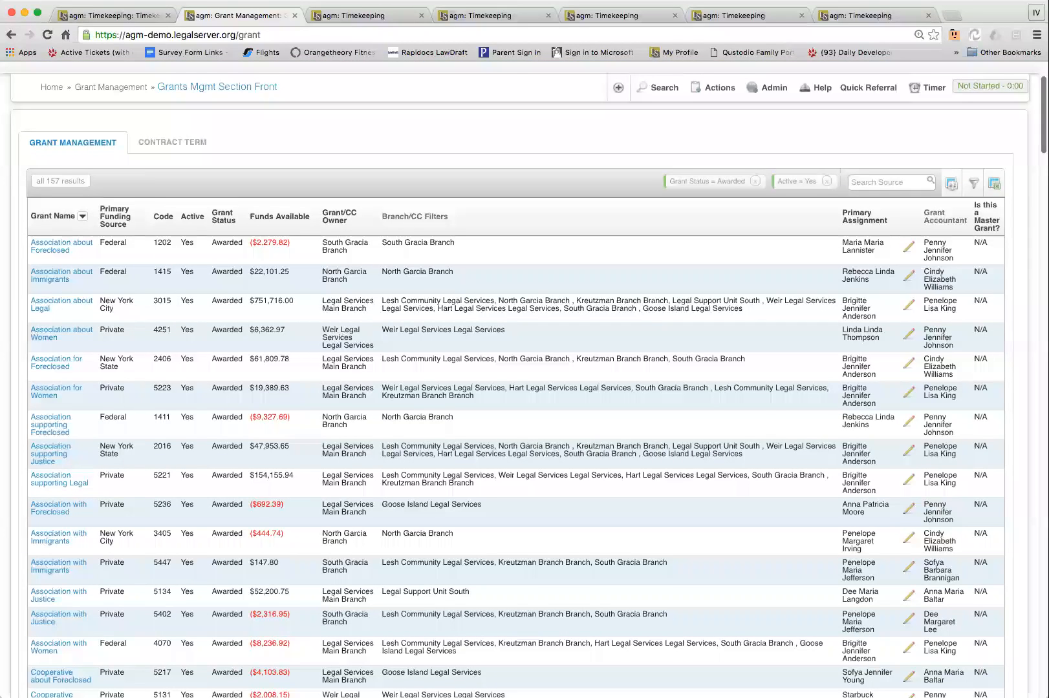
scroll(518, 382, "up", 1)
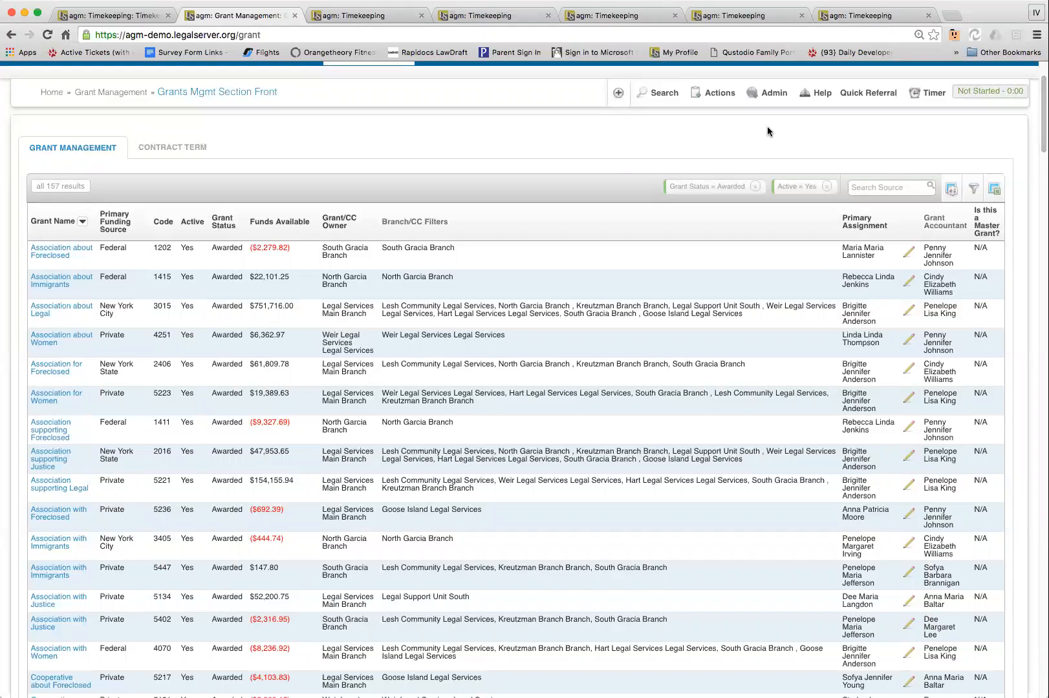
left_click(51, 282)
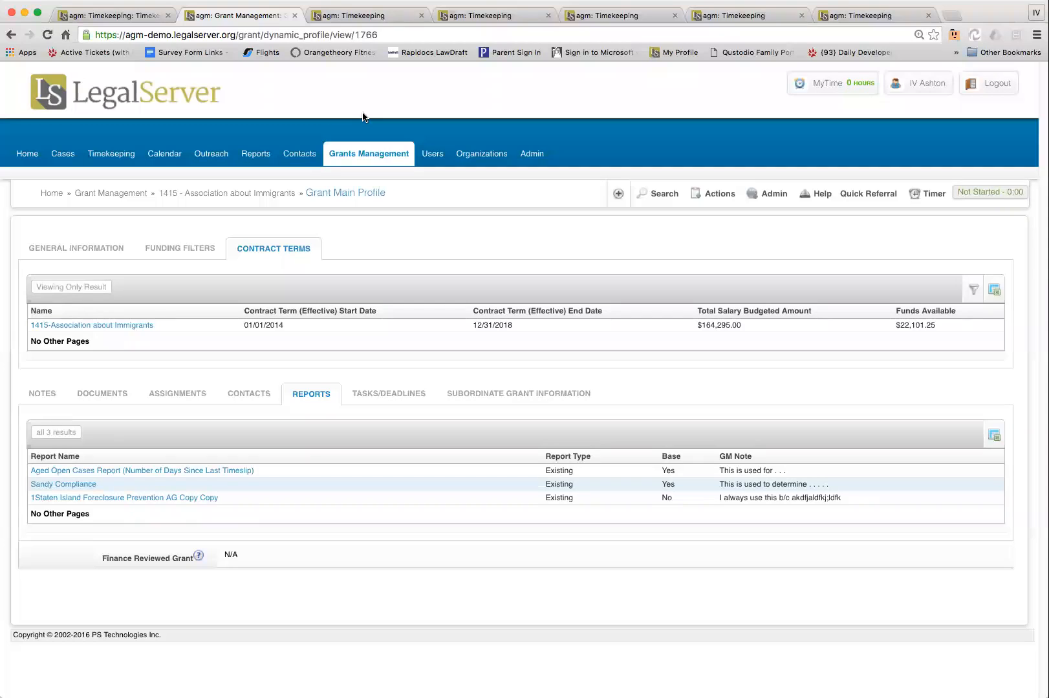
Review the general information and grant details of the Association about Immigrants grant
left_click(77, 250)
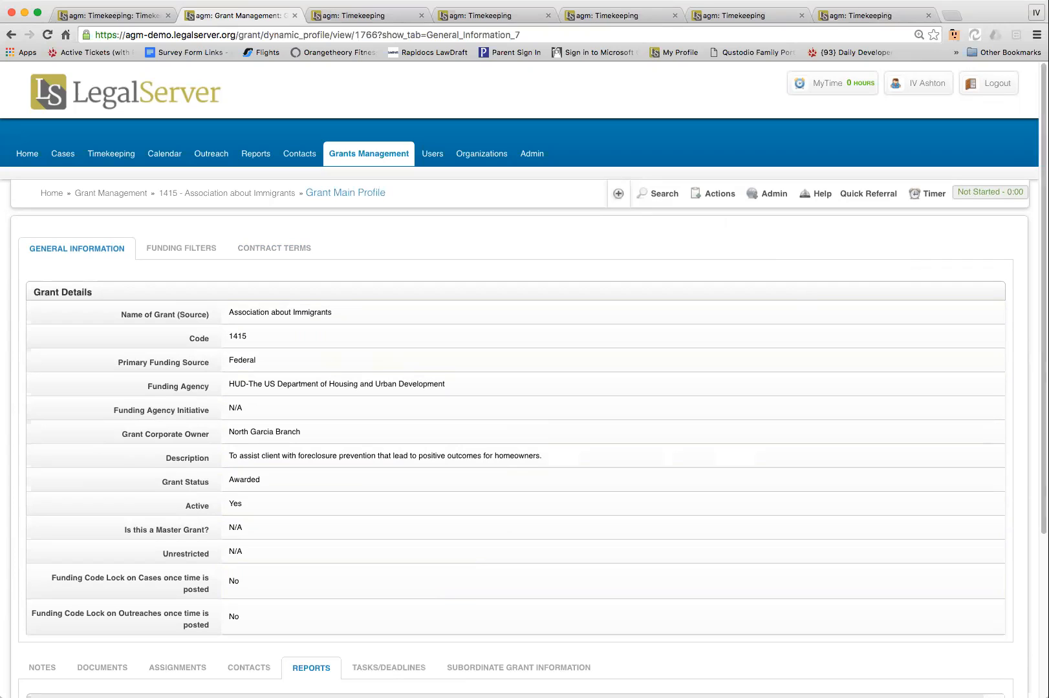
scroll(524, 379, "down", 2)
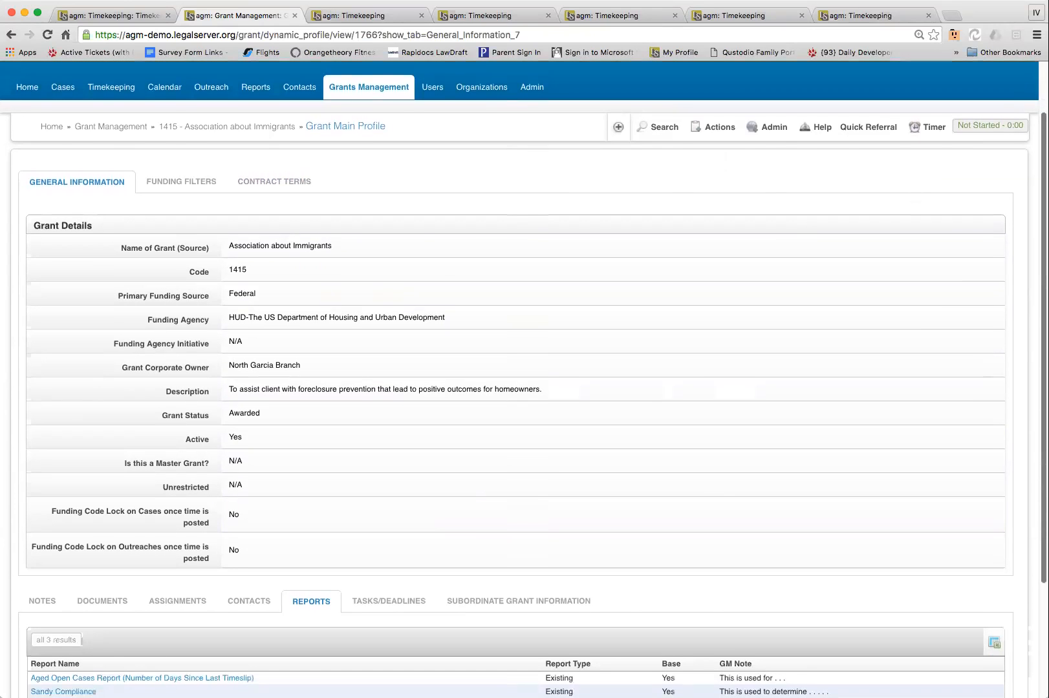
scroll(525, 380, "down", 1)
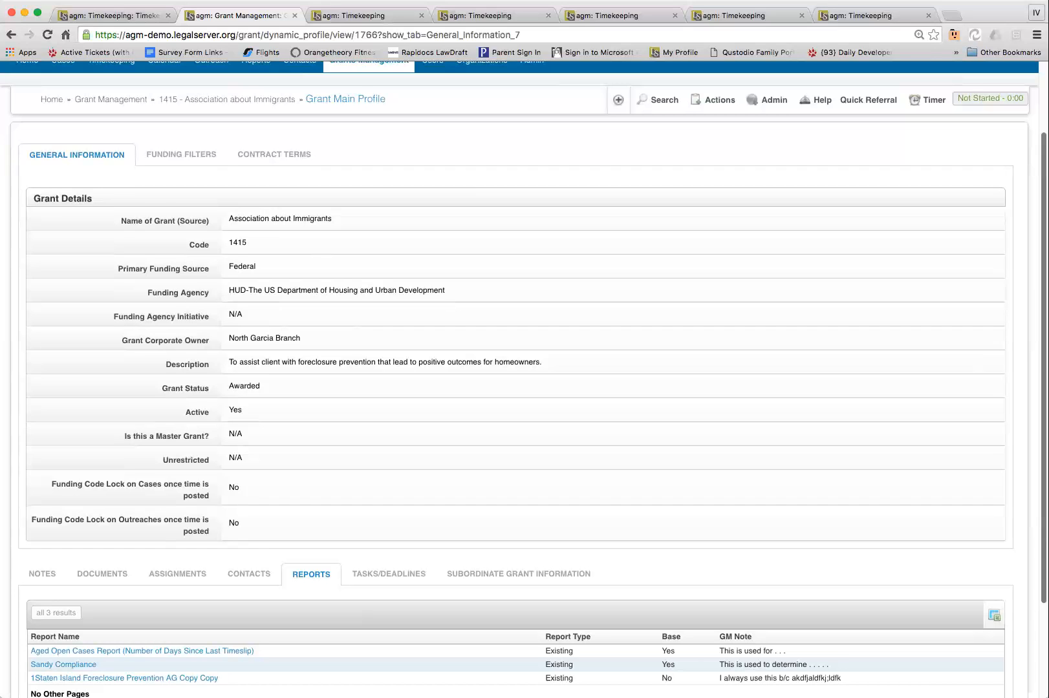
scroll(77, 468, "down", 3)
scroll(29, 445, "down", 2)
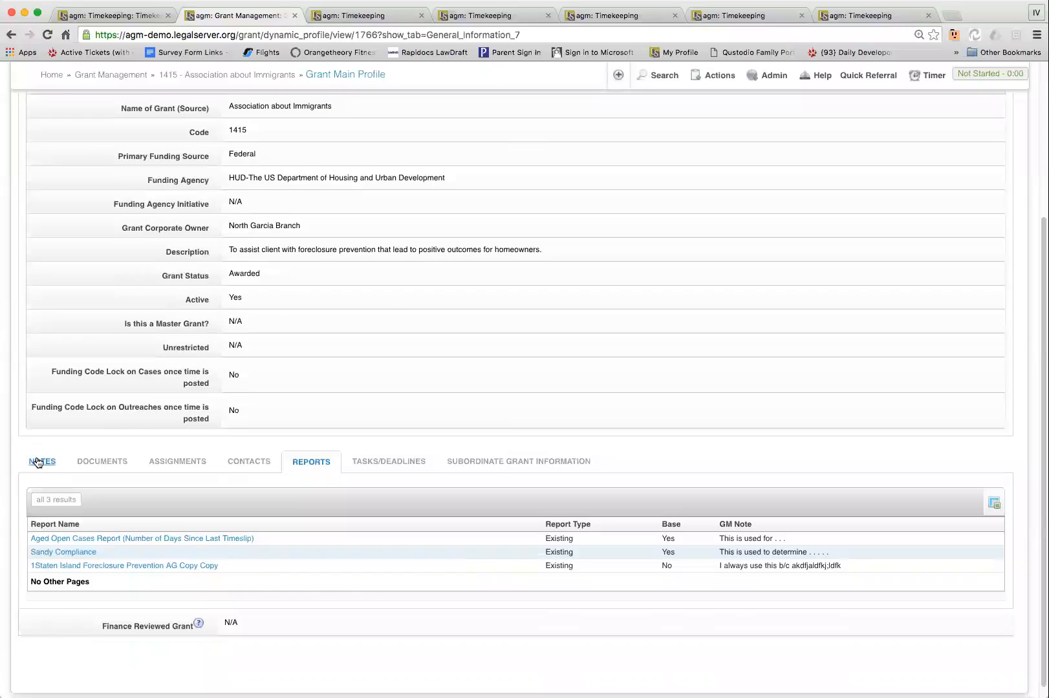
Check the grant's notes and examine its document folders
left_click(38, 462)
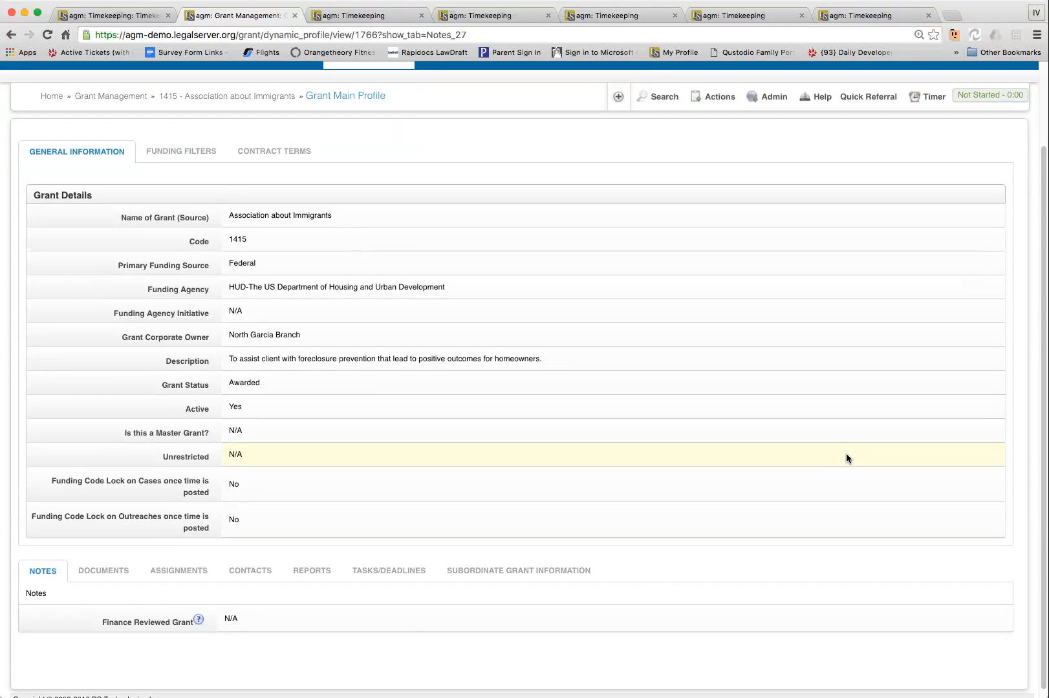
left_click(95, 573)
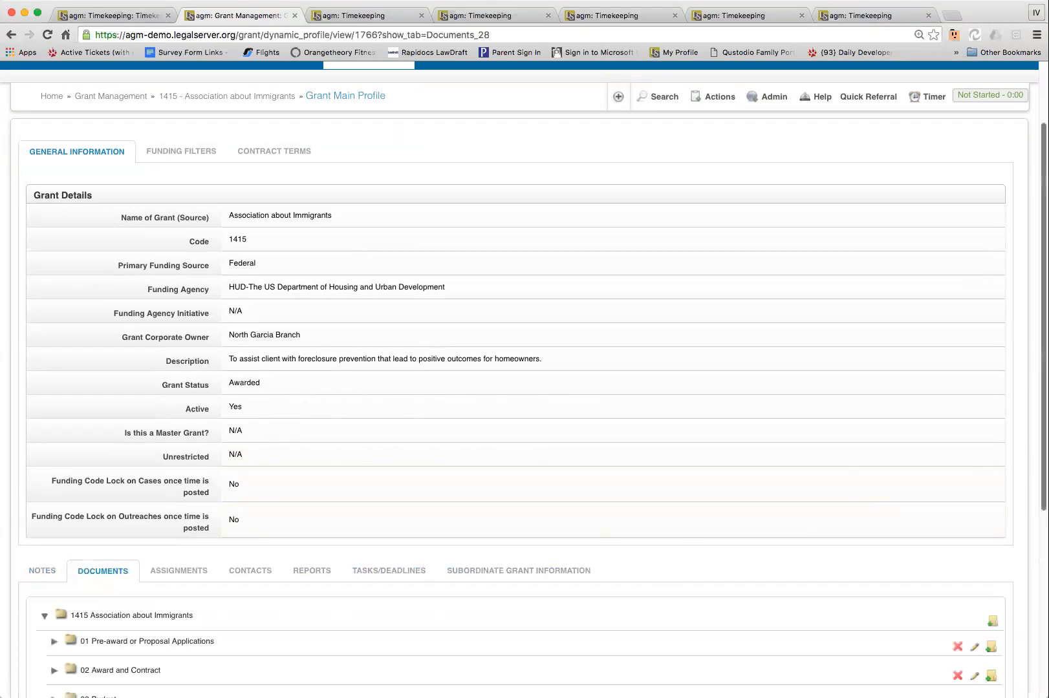
scroll(517, 388, "down", 4)
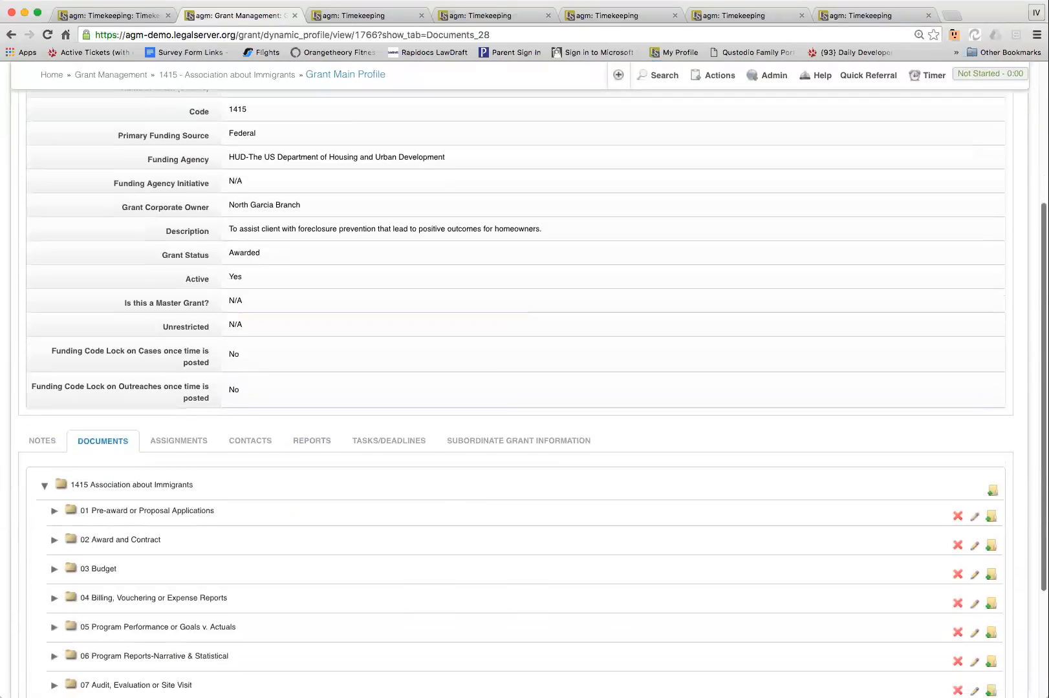
scroll(518, 388, "down", 1)
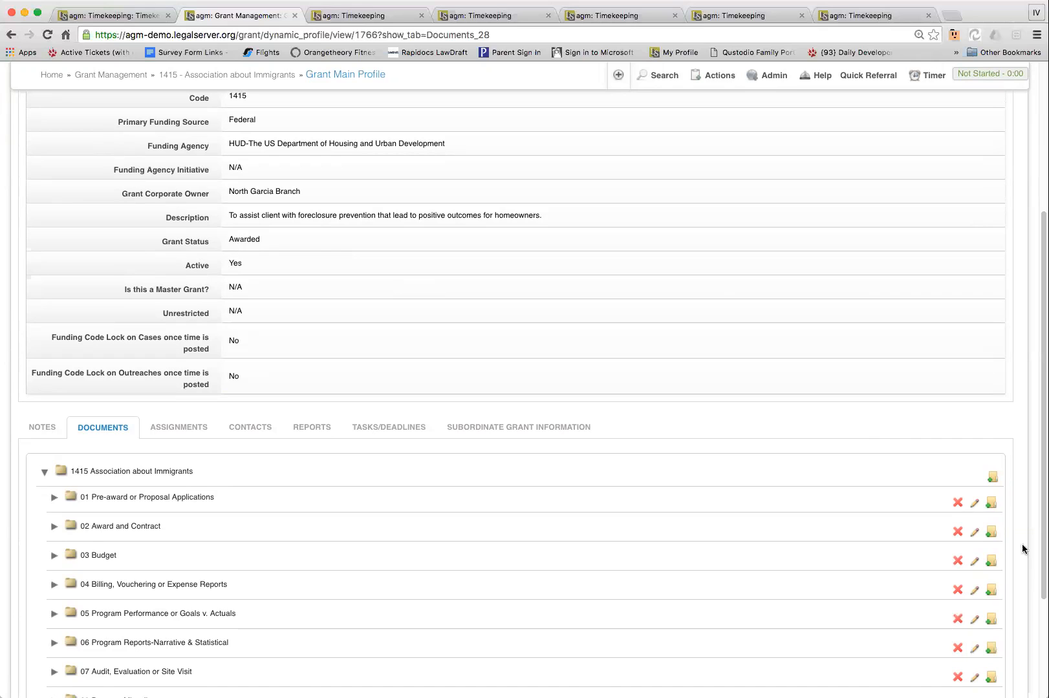
Review the grant's assignments, contacts, linked reports, and tasks and deadlines
left_click(170, 432)
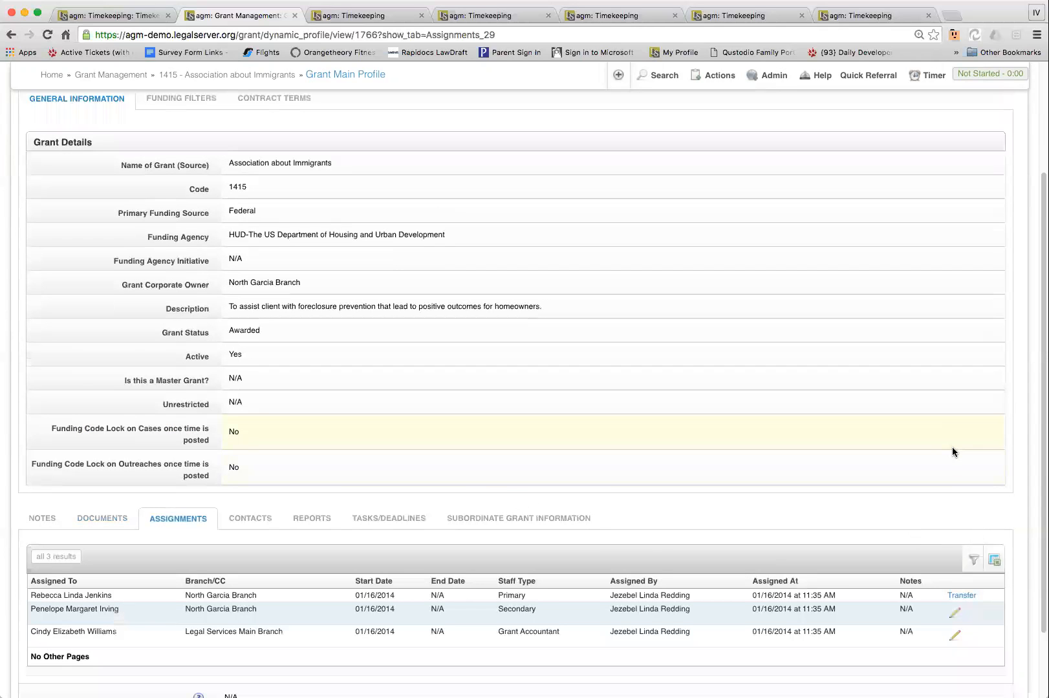
scroll(517, 388, "down", 3)
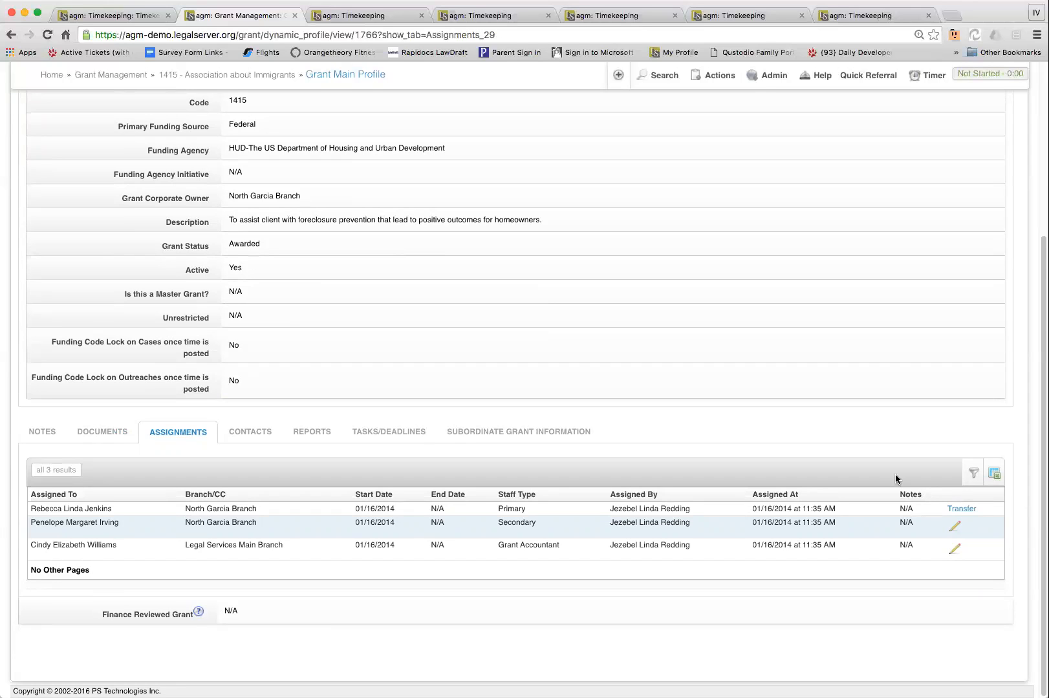
left_click(259, 432)
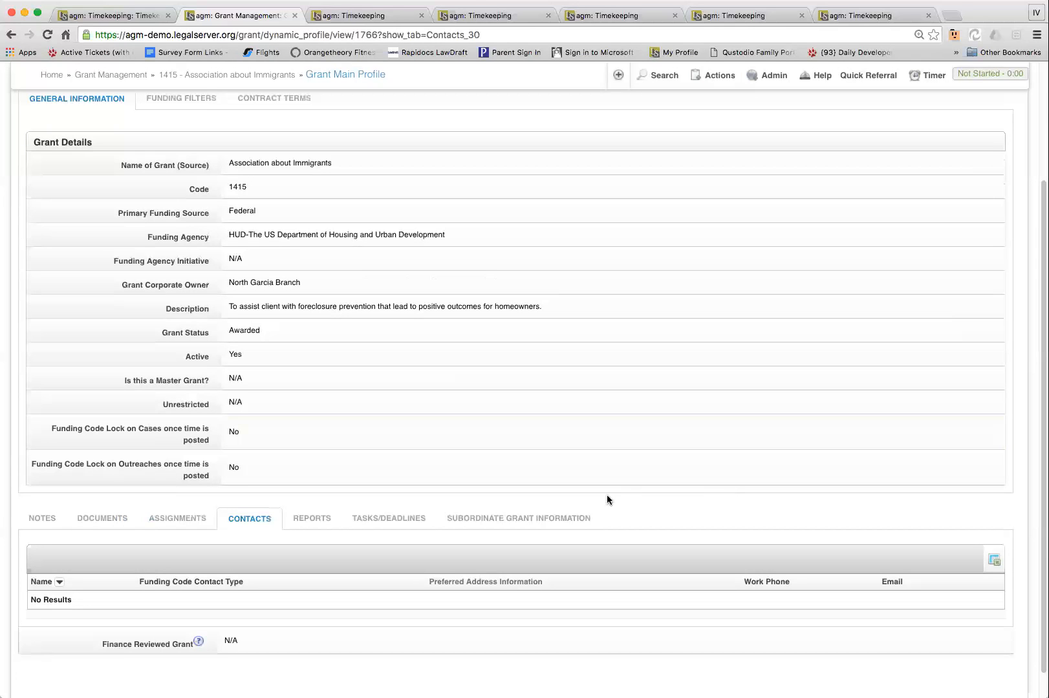
left_click(311, 520)
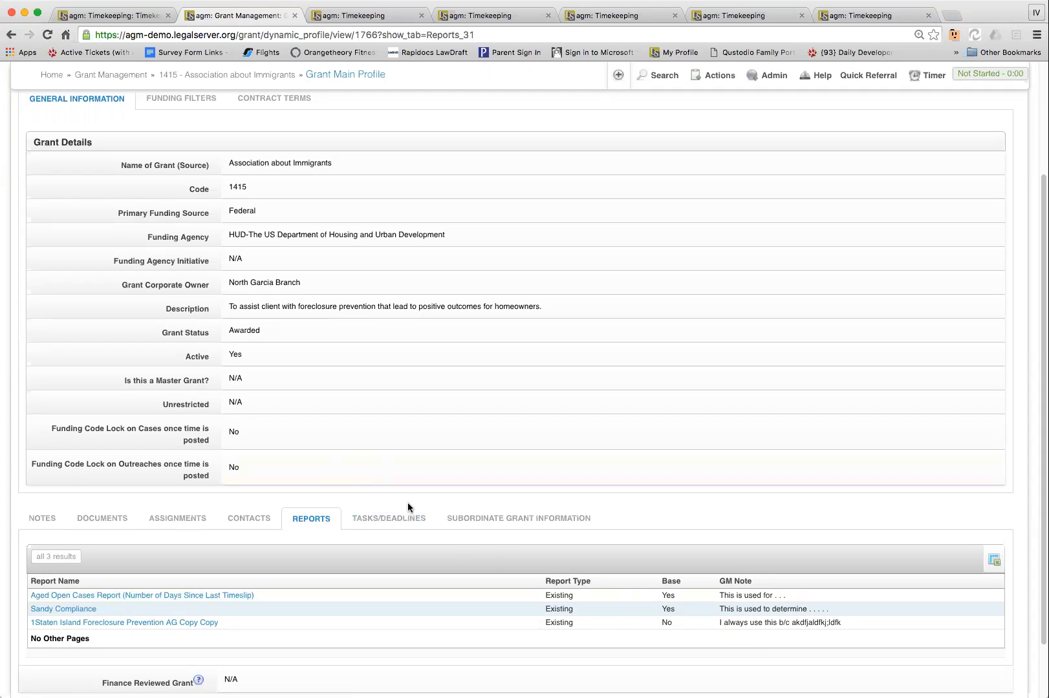
left_click(391, 519)
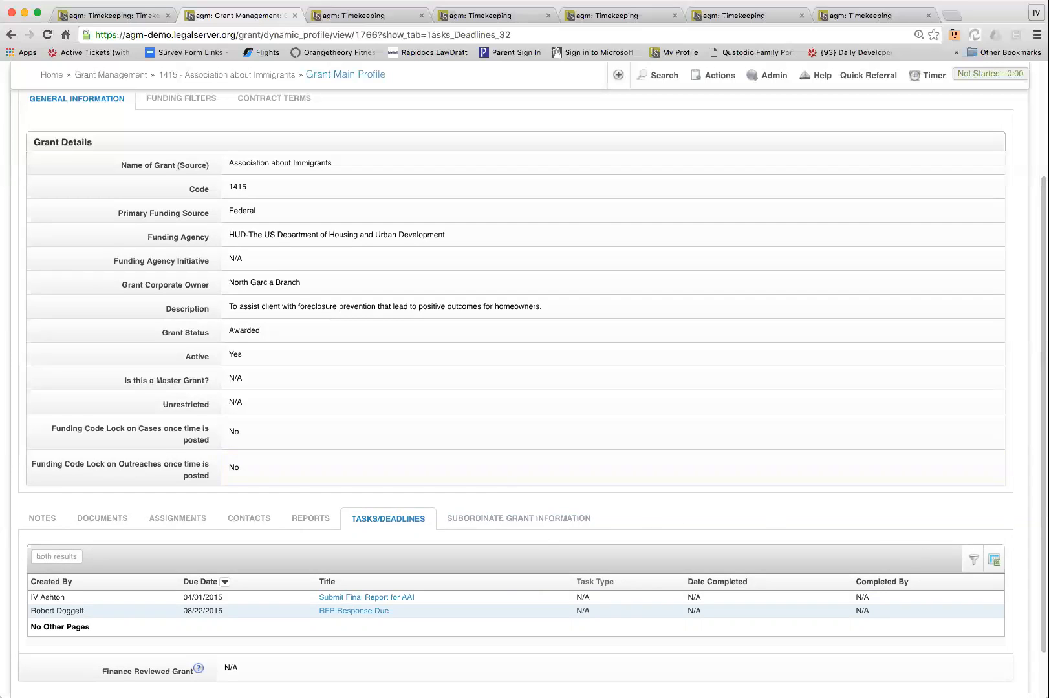
Examine the grant's funding filters, including the case, time and outreach restrictions
scroll(525, 388, "up", 3)
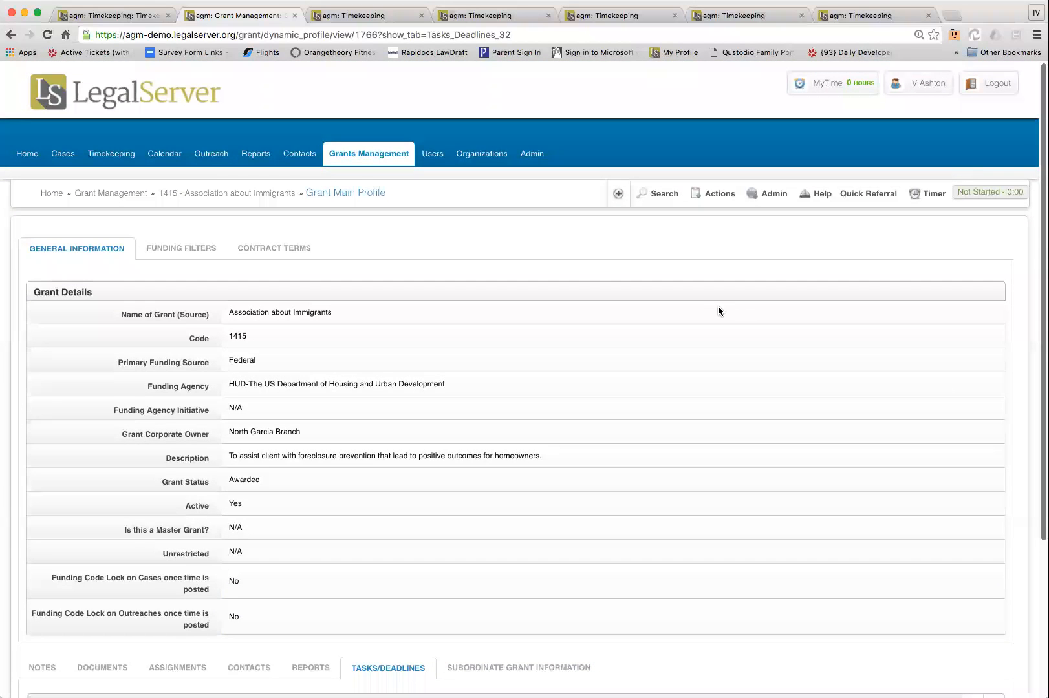
left_click(178, 249)
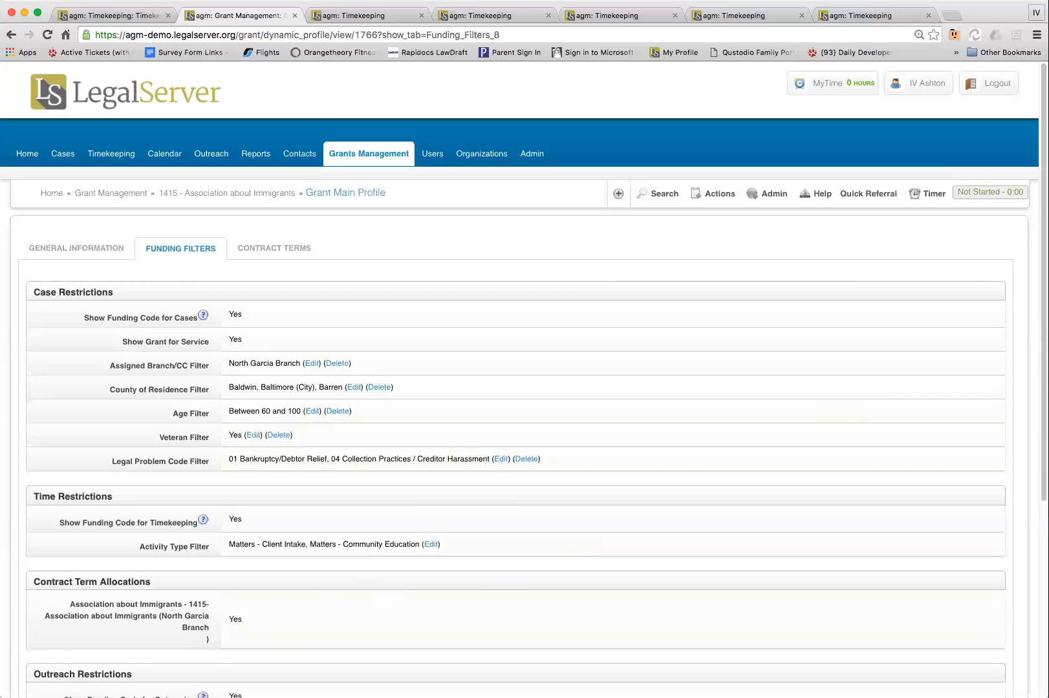
scroll(518, 388, "down", 3)
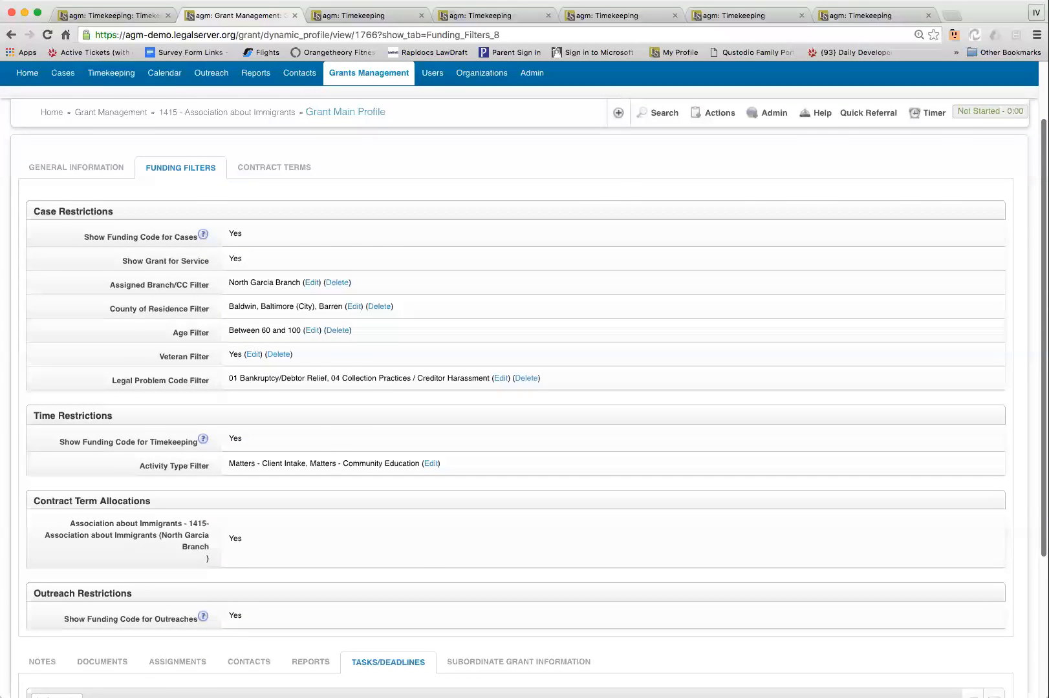
scroll(517, 388, "up", 3)
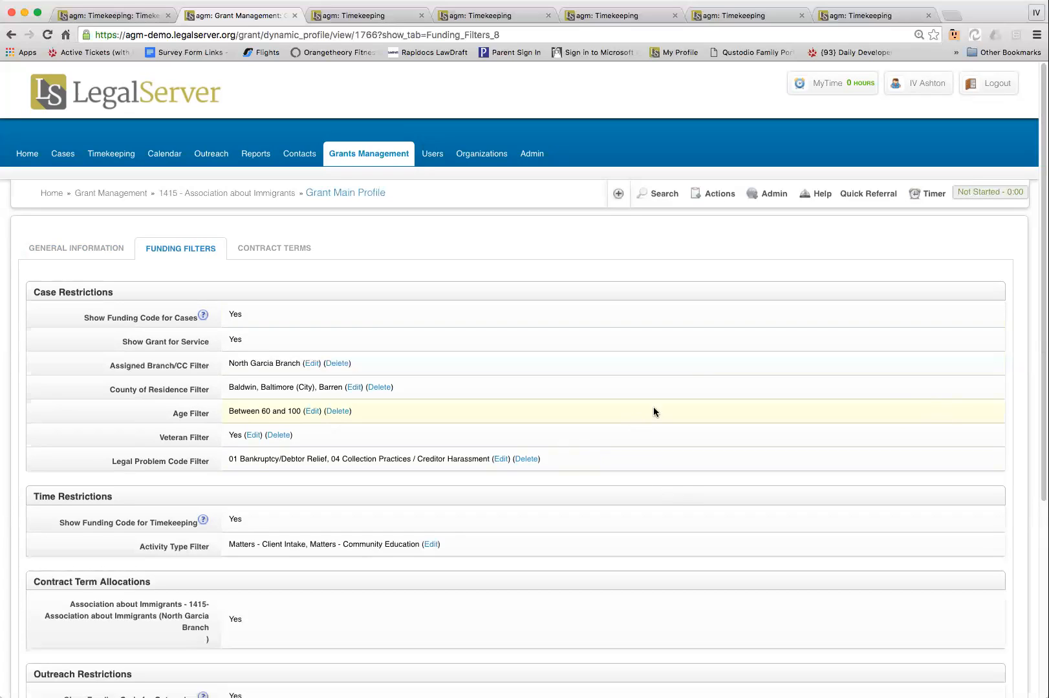
Open the grant's advanced filters for editing and show the form for adding a new filter
left_click(711, 194)
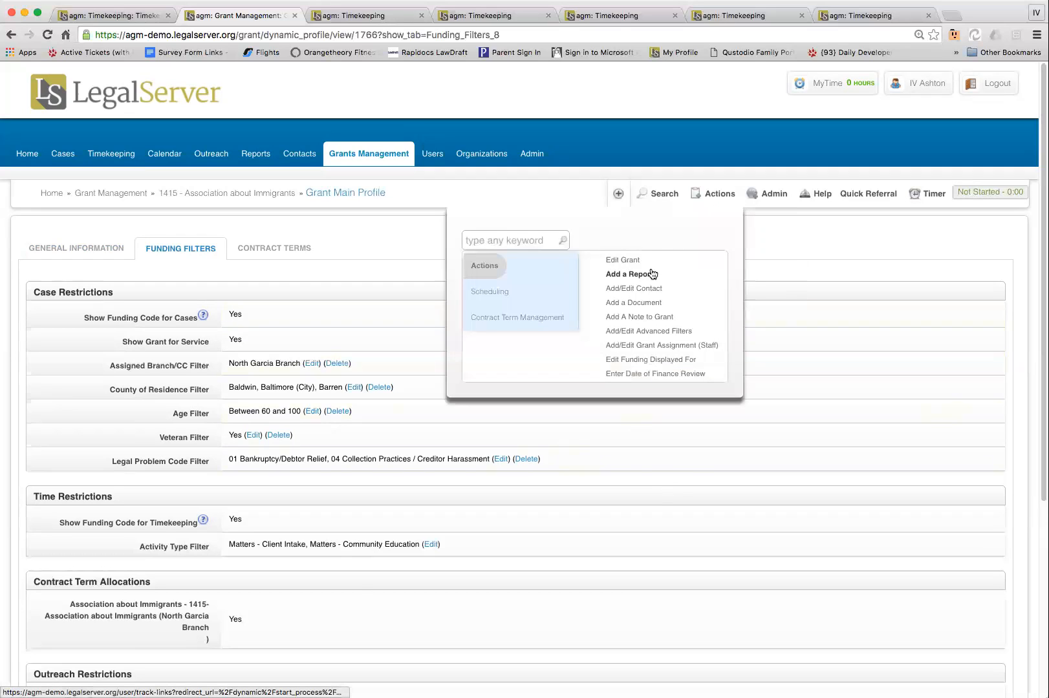
left_click(626, 332)
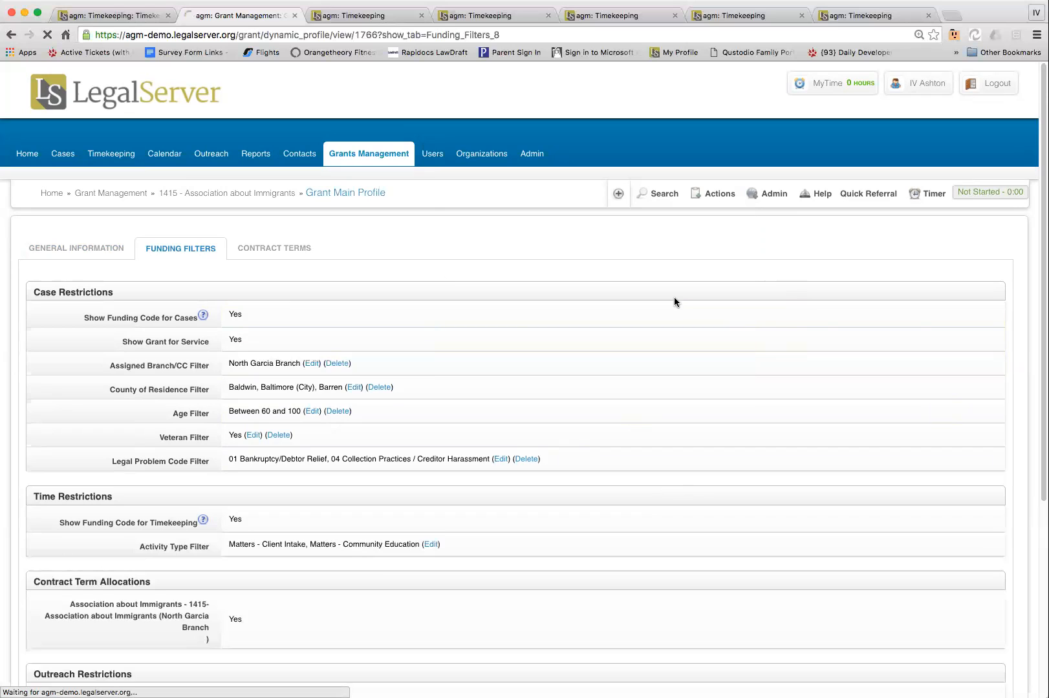
left_click(439, 473)
Set the new filter's module to Case/Matter and its field to County of Dispute
left_click(423, 506)
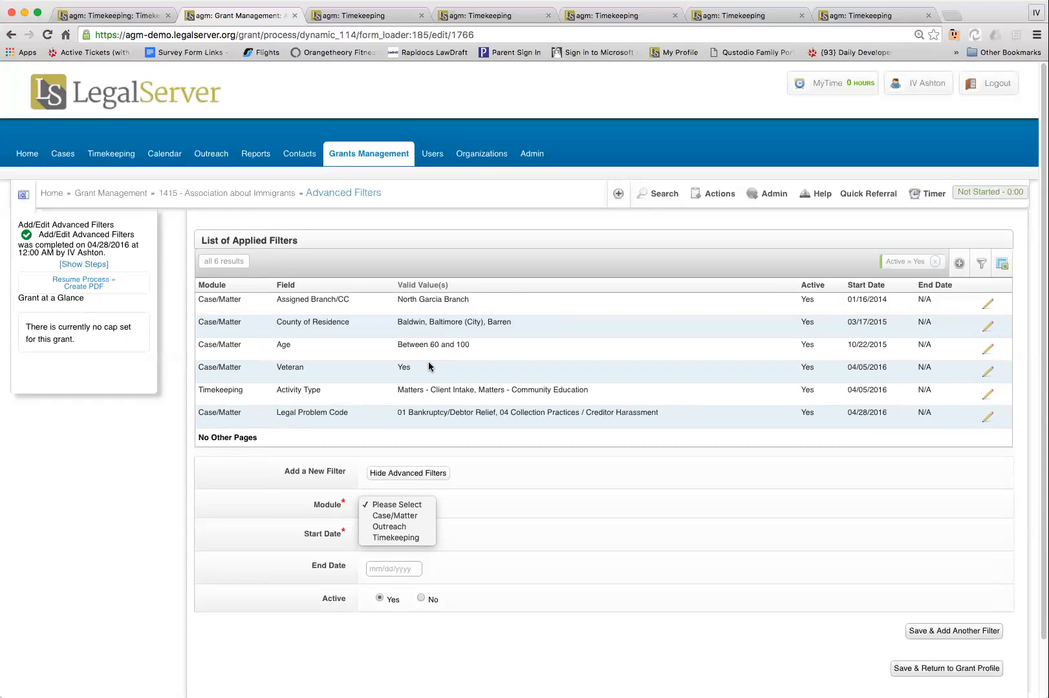
left_click(414, 515)
left_click(428, 537)
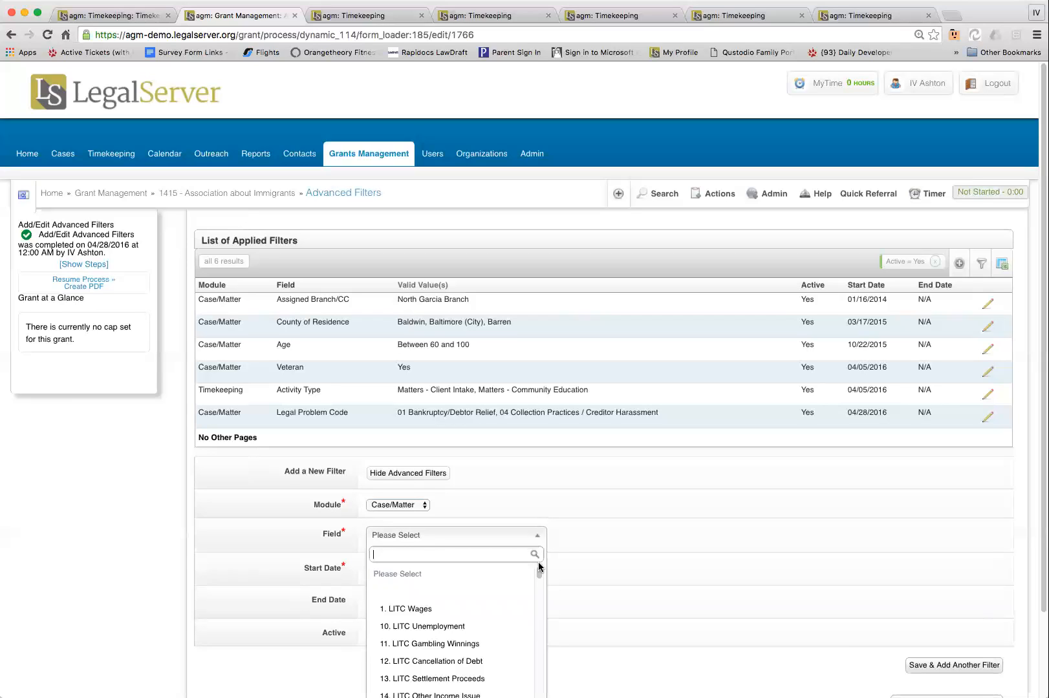
type("county")
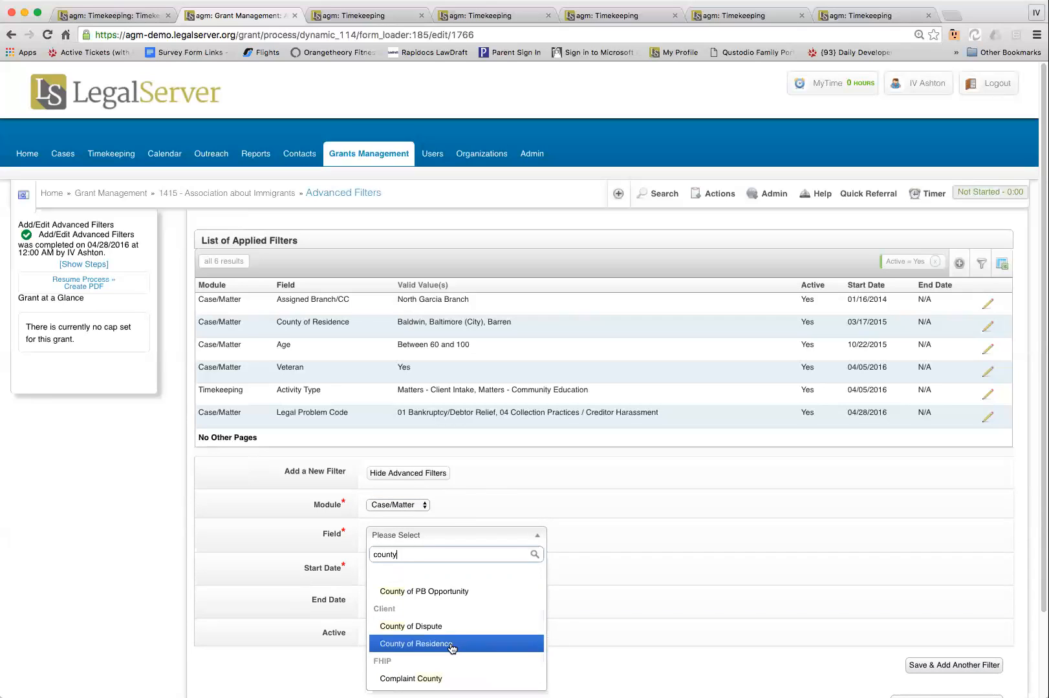
left_click(443, 627)
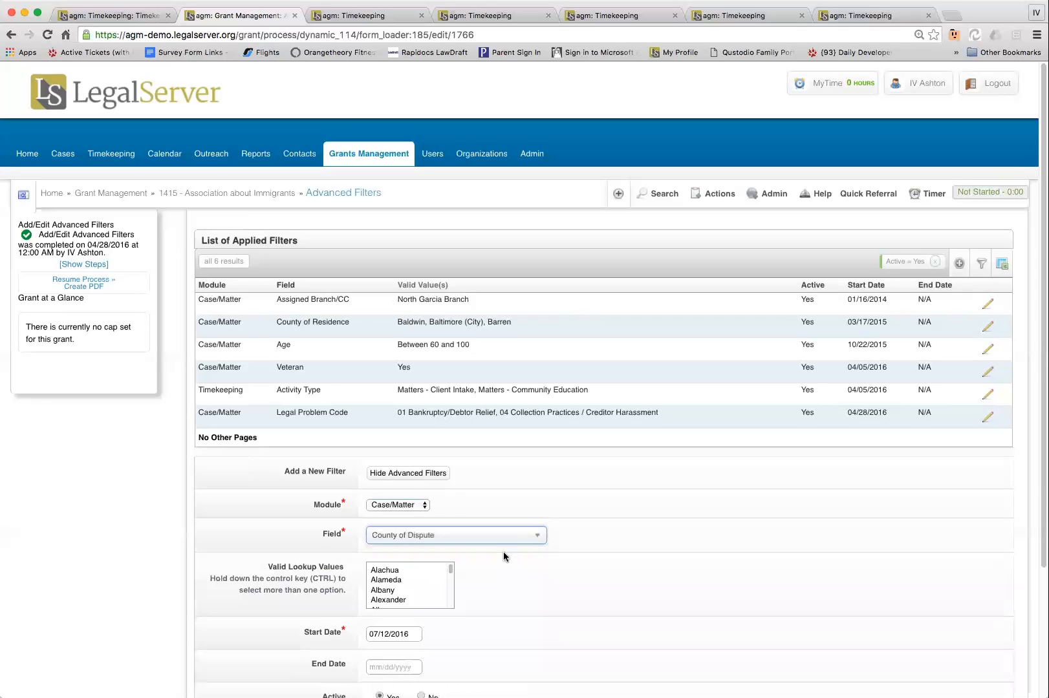
Select Alachua as the valid lookup value for the County of Dispute filter
left_click(410, 572)
key("Down")
key("Down")
key("Down")
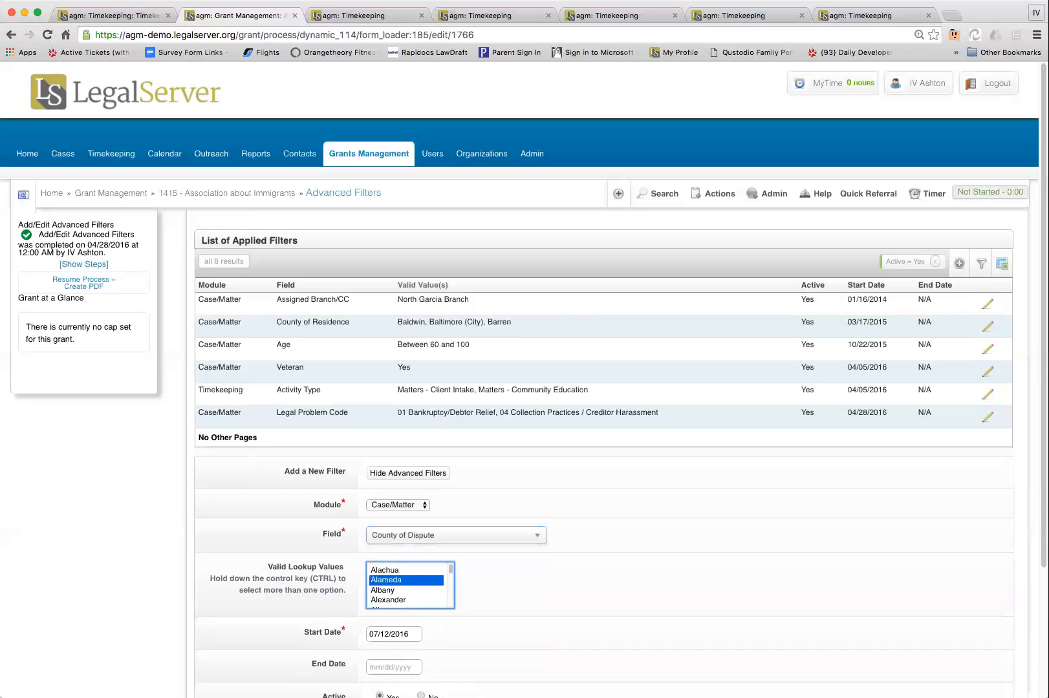
key("Up")
key("Up")
key("Up")
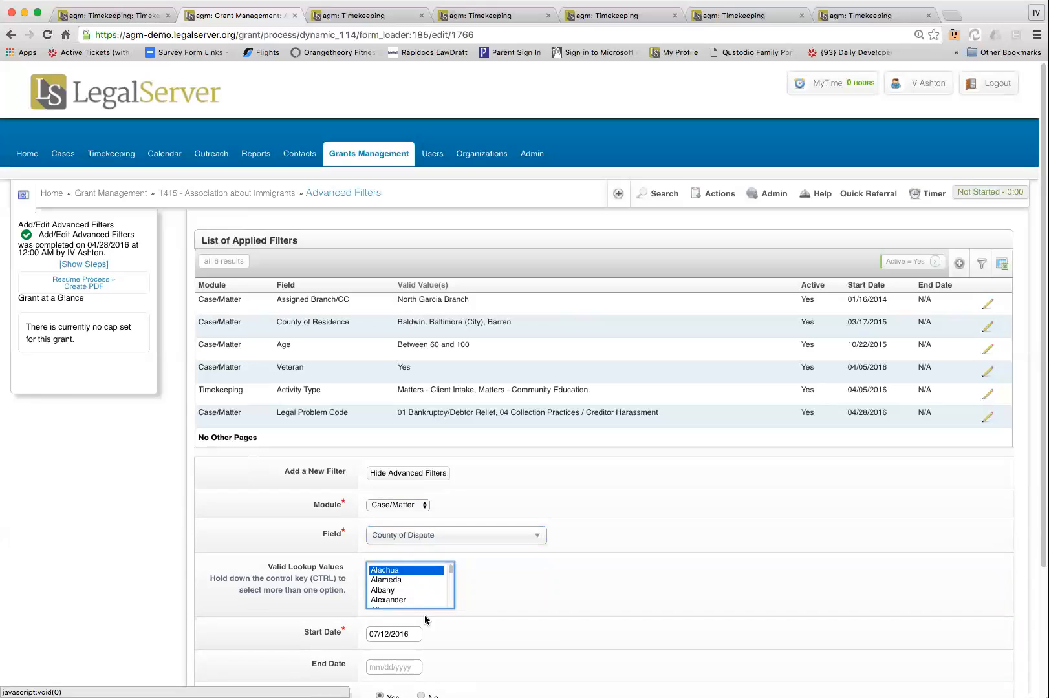
Change the new filter's module to Timekeeping and choose In Court as its field
left_click(418, 507)
left_click(486, 519)
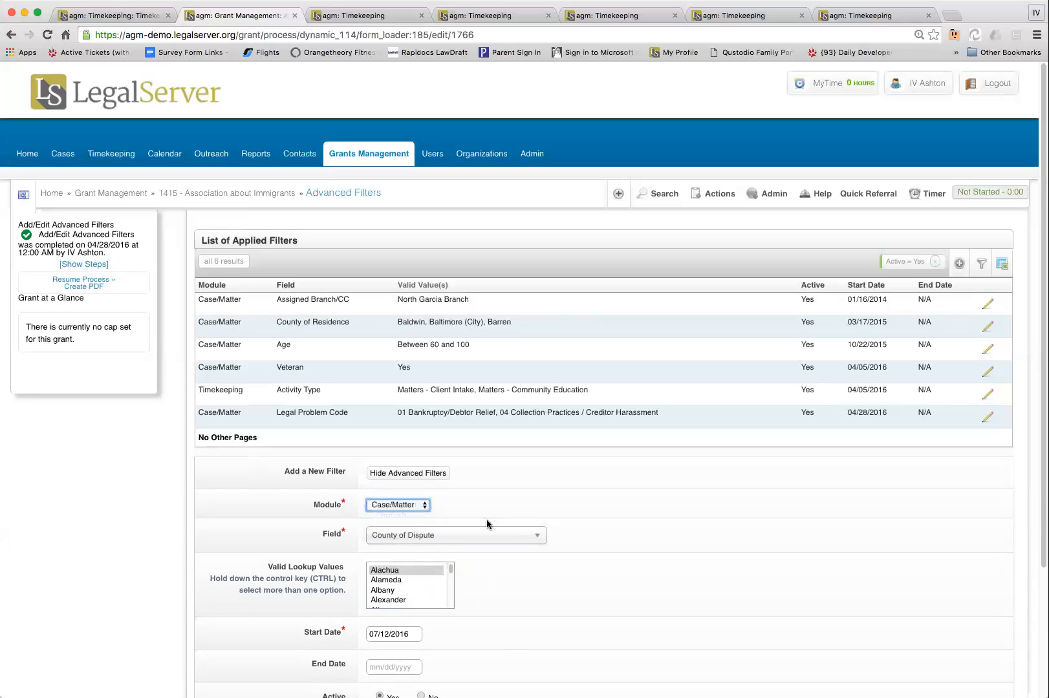
key("t")
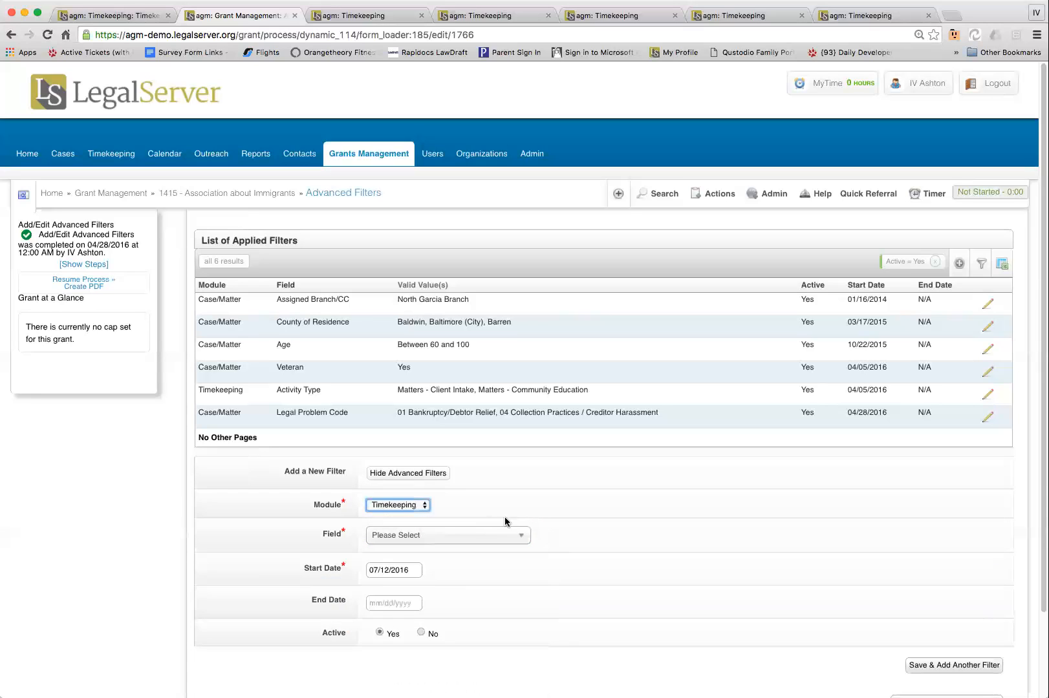
left_click(464, 542)
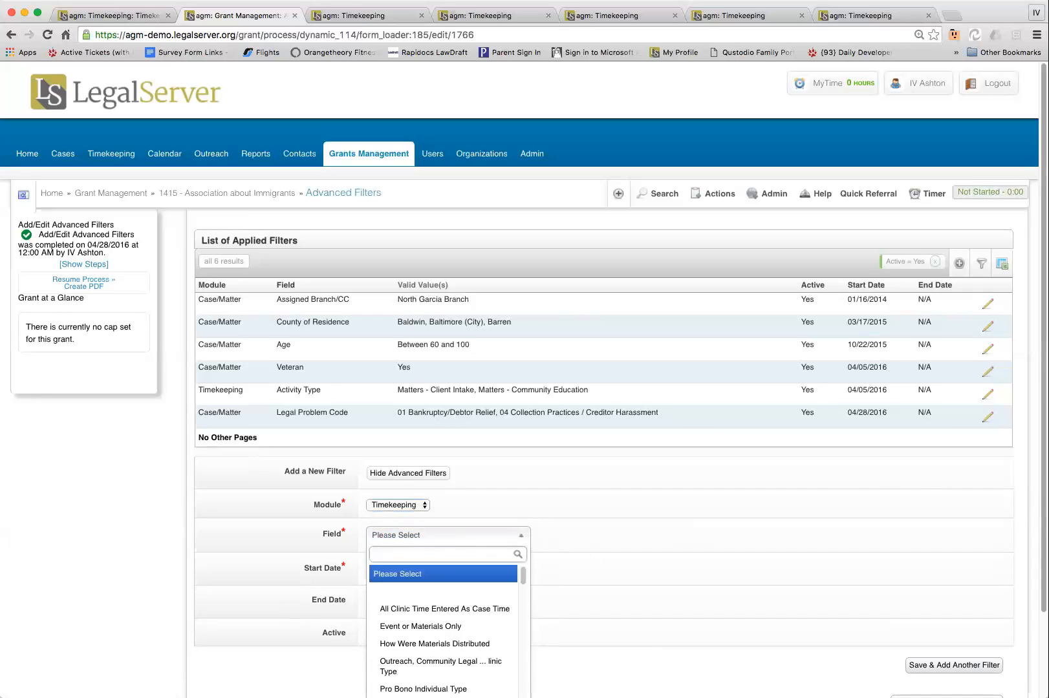
scroll(523, 388, "down", 3)
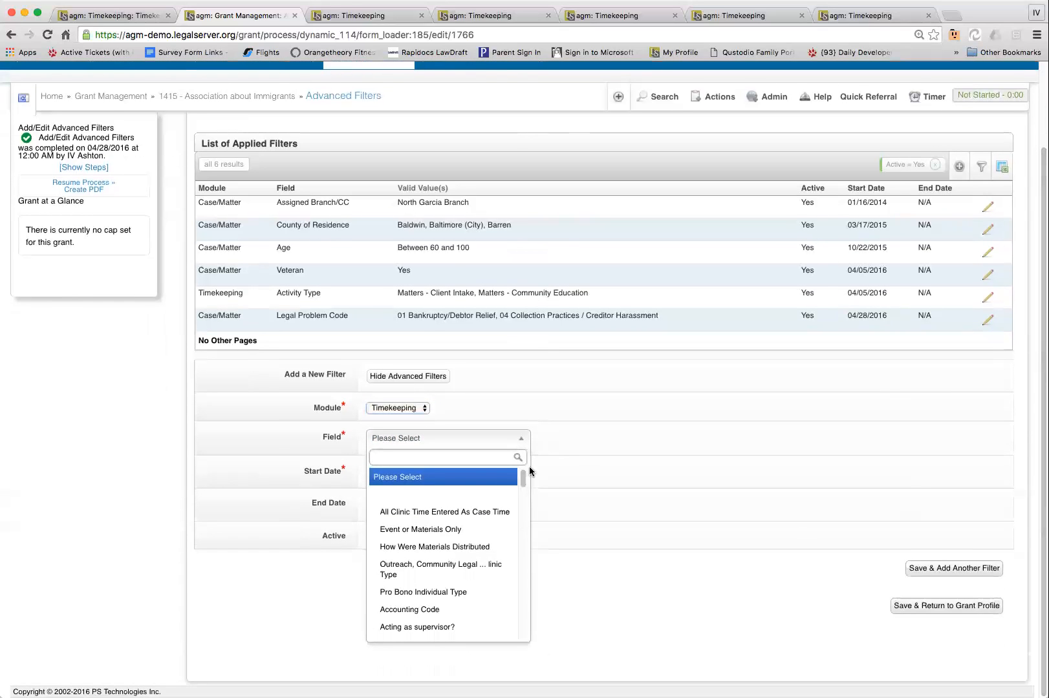
type("cour")
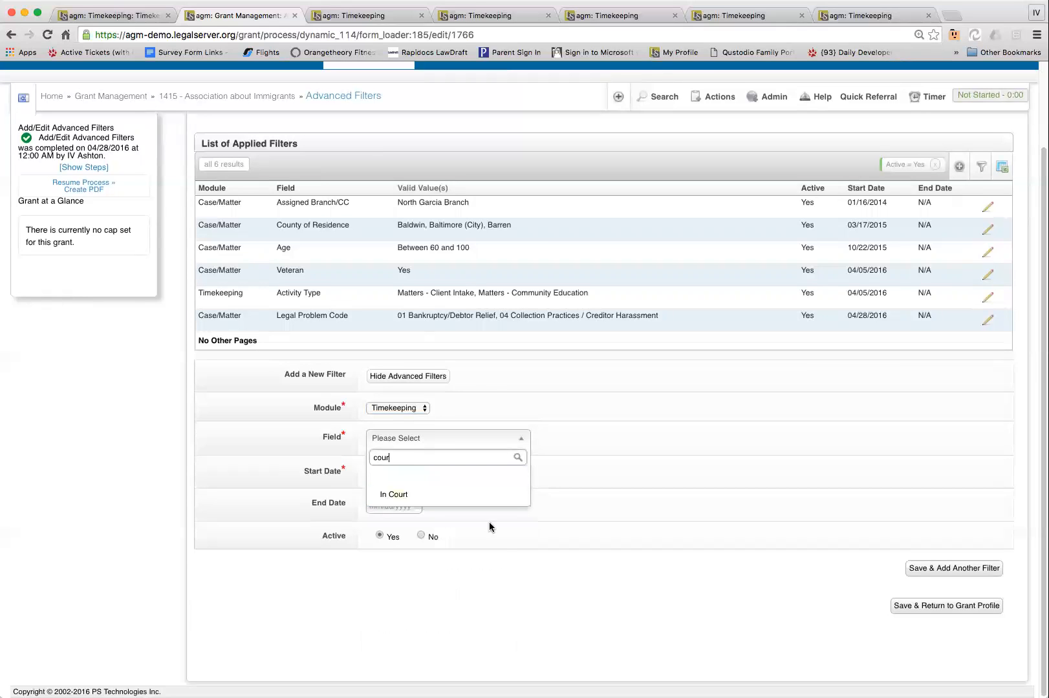
left_click(479, 492)
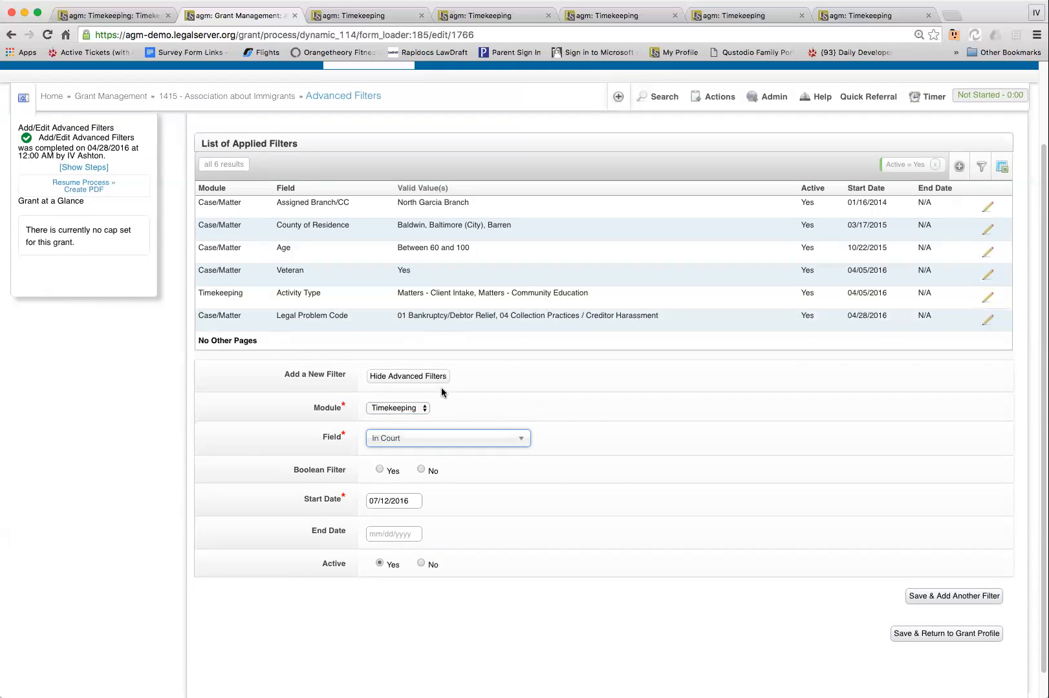
Leave the new filter unsaved, return to the grant's main profile and show its contract terms
left_click(220, 96)
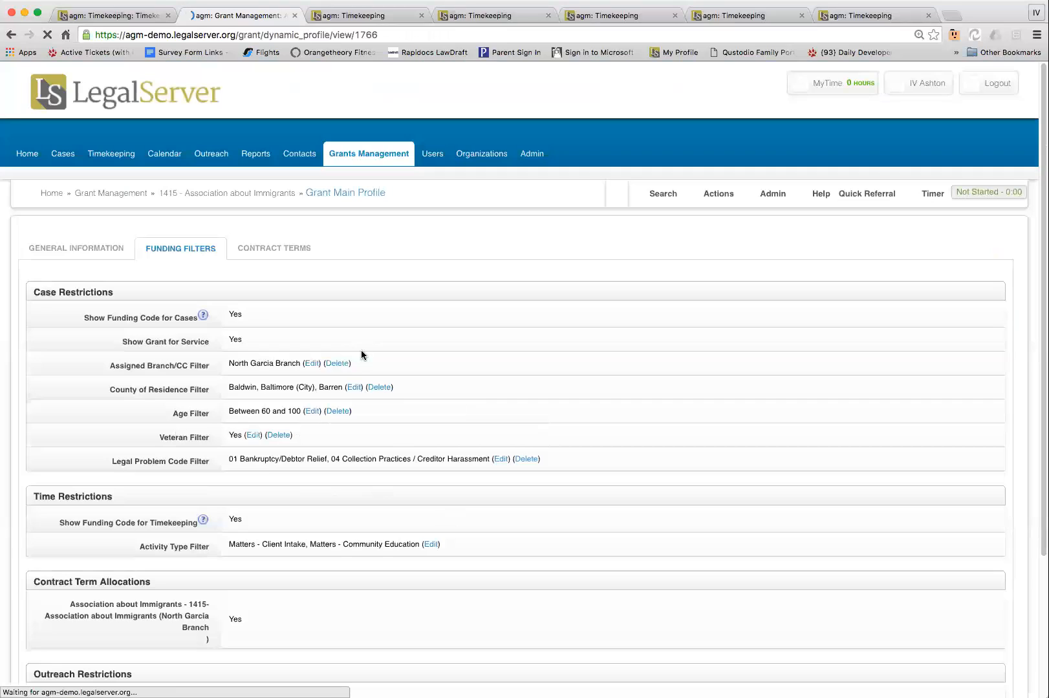
left_click(277, 251)
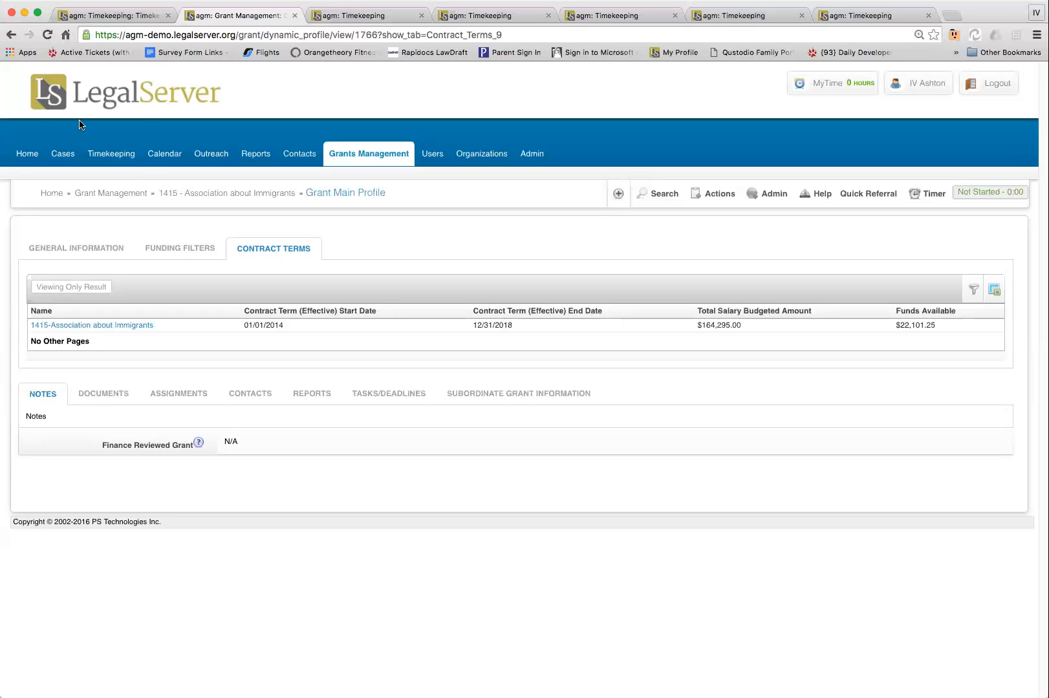
Open the 1415-Association about Immigrants contract term and review its contract term information and branch allocations
left_click(134, 325)
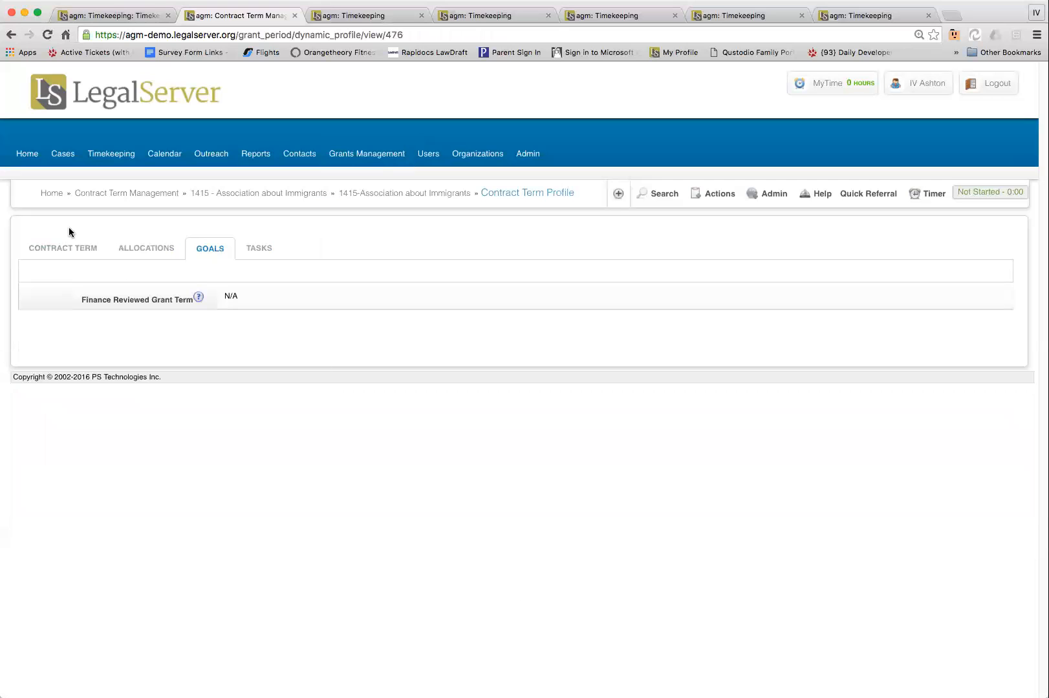
left_click(69, 249)
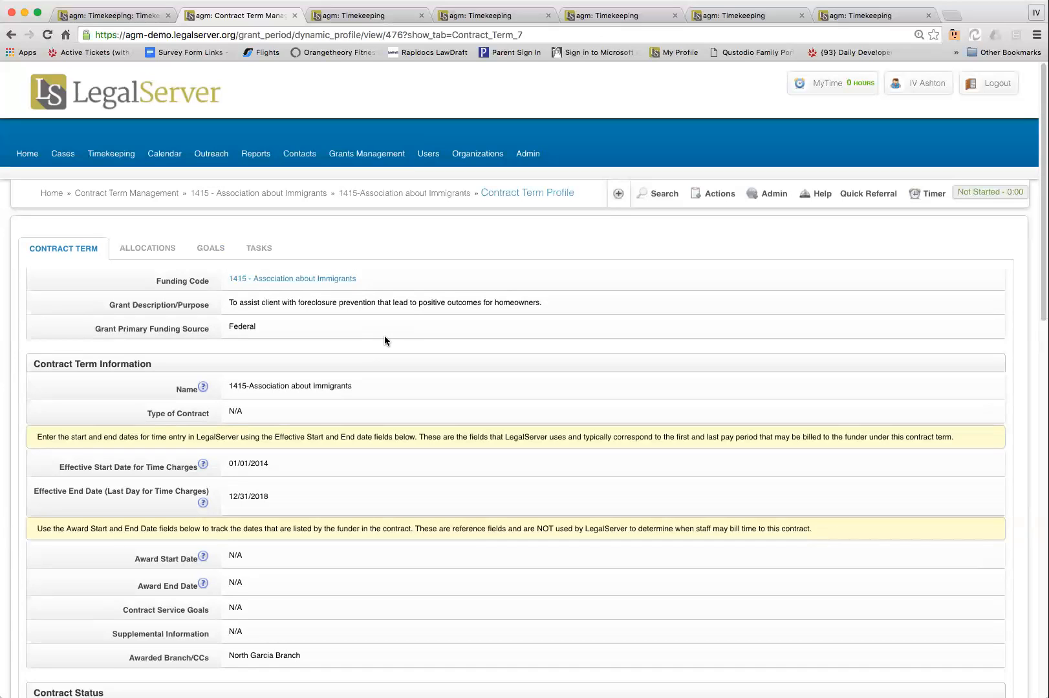
left_click(146, 260)
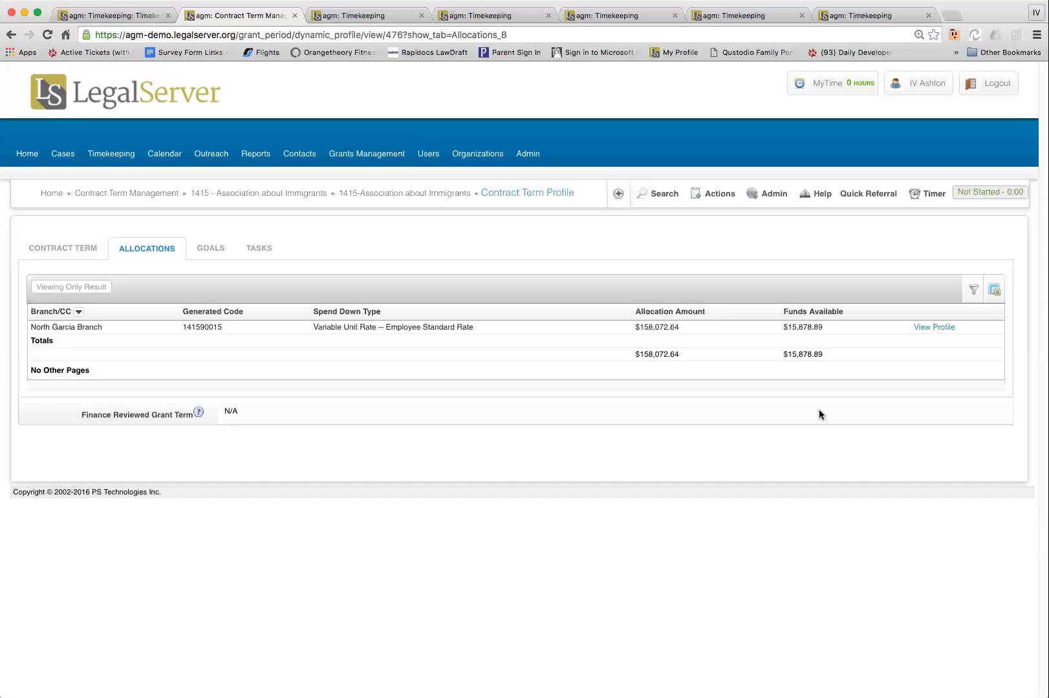
Examine the contract term's goals chart, checking the completion figures behind the individual goal bars
left_click(211, 251)
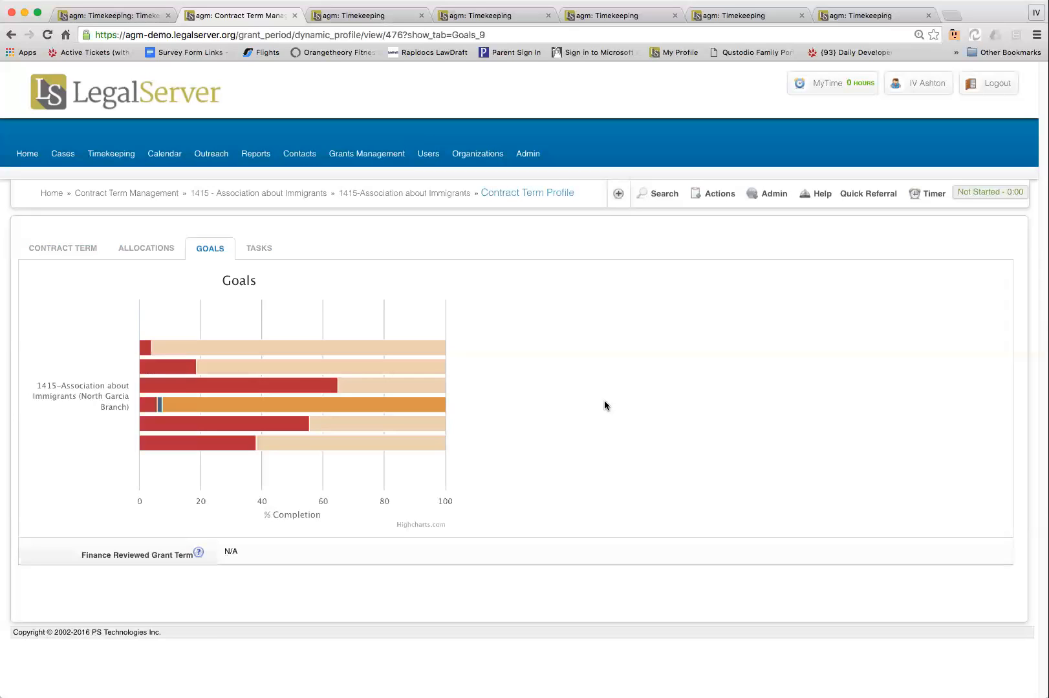
mouse_move(147, 355)
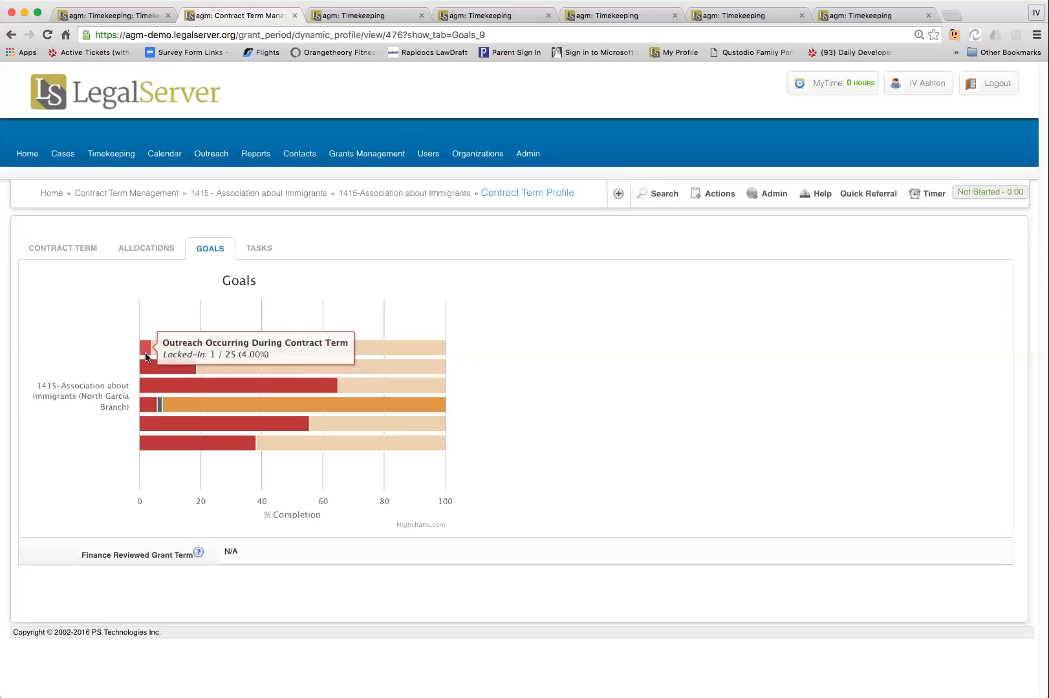
mouse_move(245, 404)
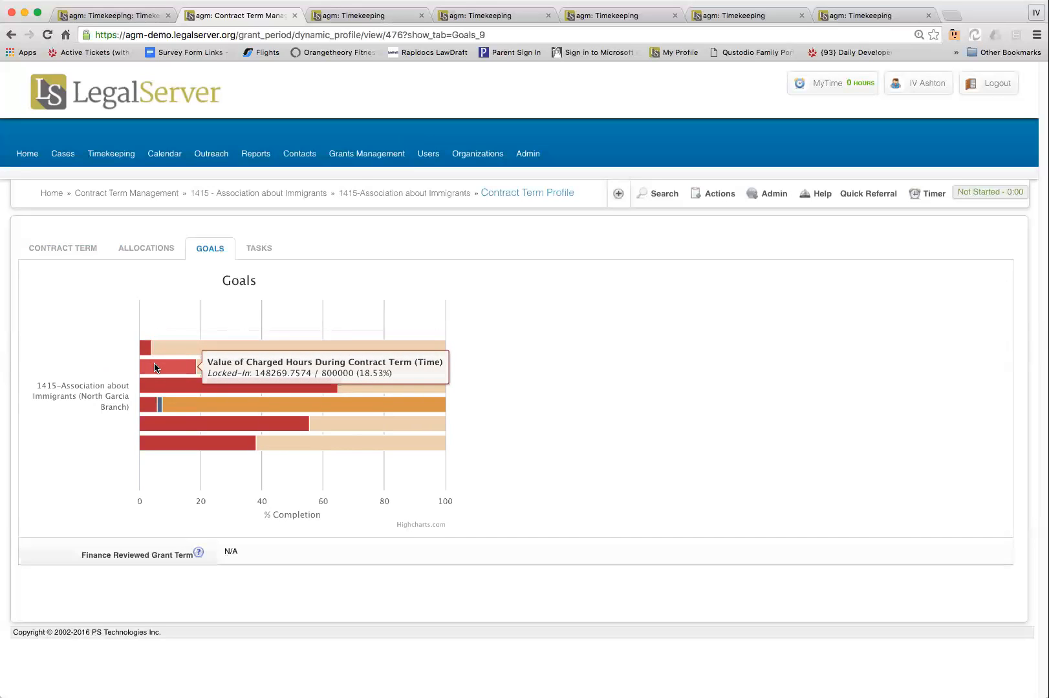
mouse_move(149, 408)
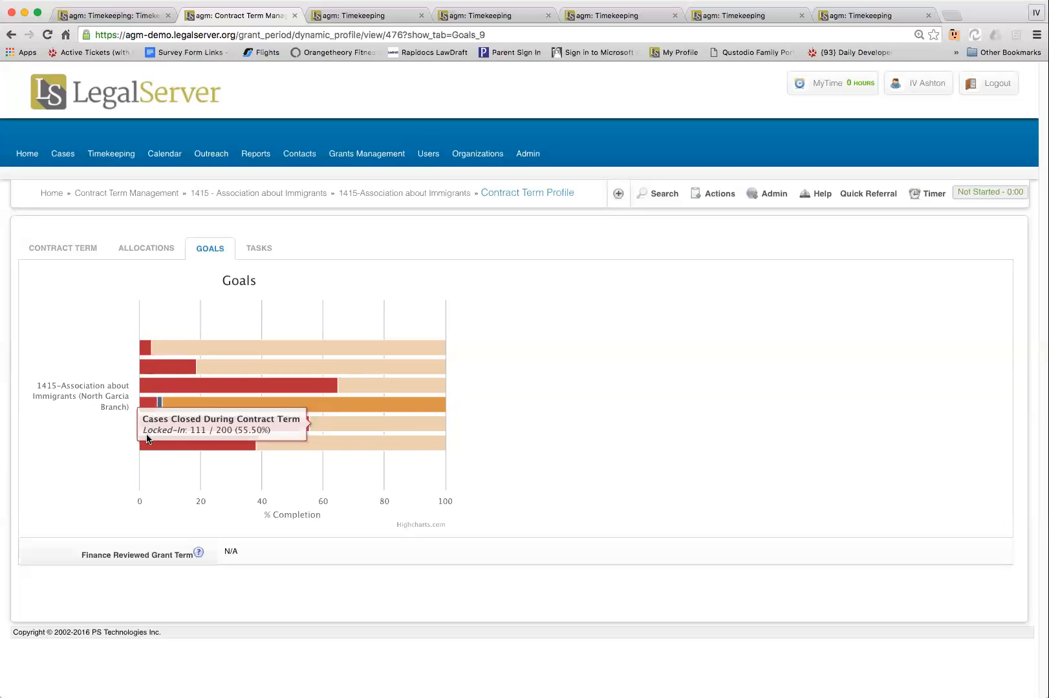
mouse_move(148, 448)
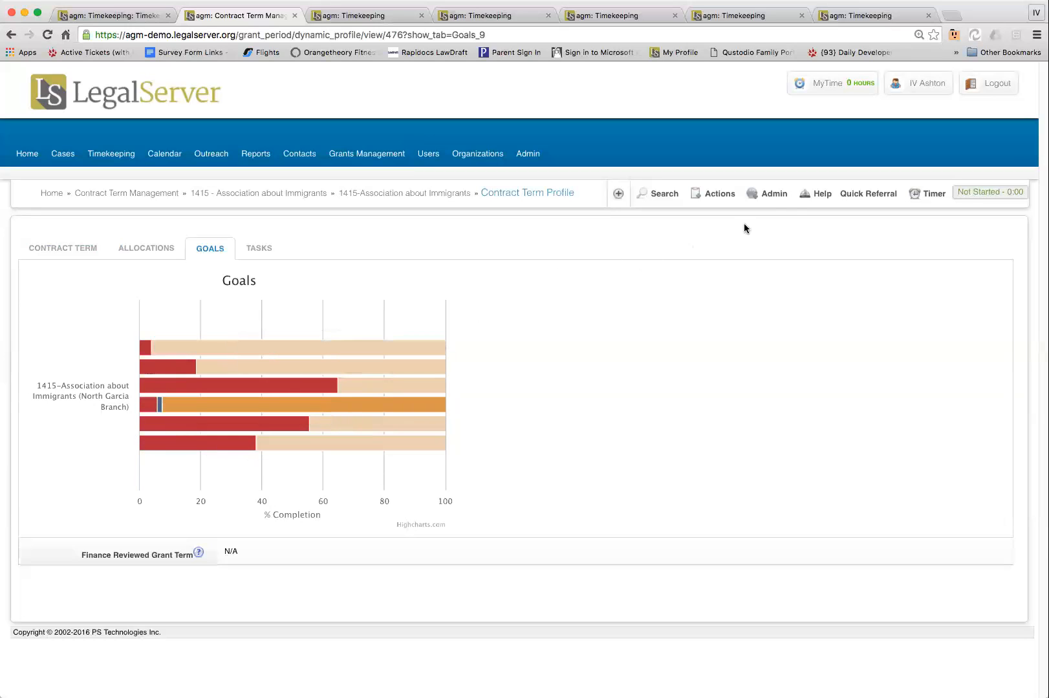
Open the contract term's Add/Edit Allocation Goals form to review the tracked goals, and return to the contract term profile without saving
left_click(772, 195)
left_click(714, 194)
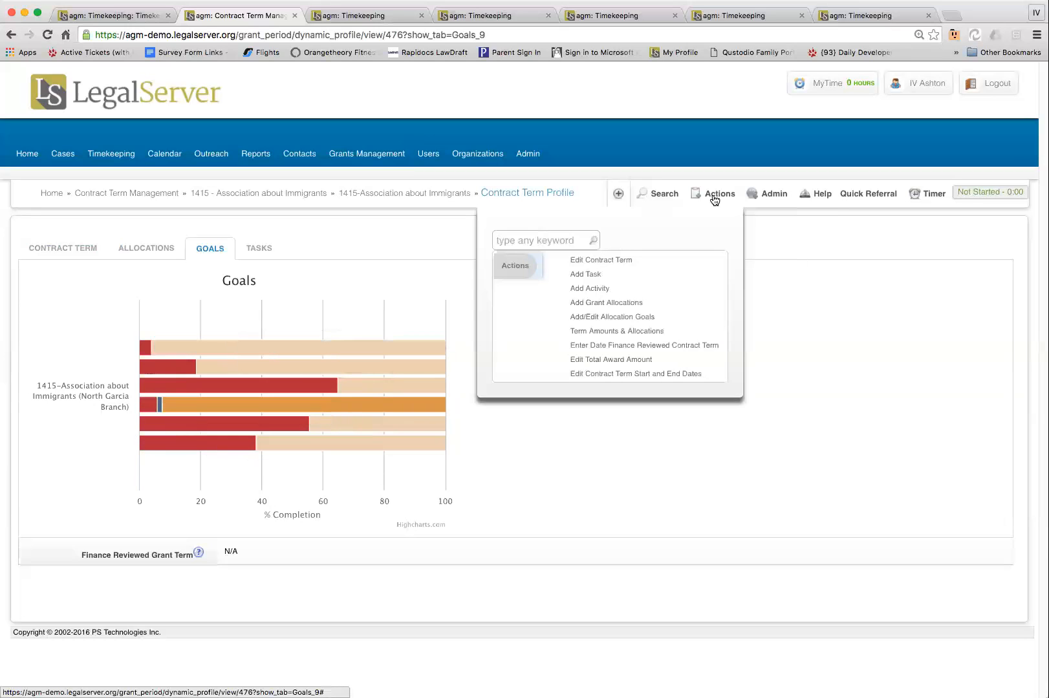
left_click(591, 320)
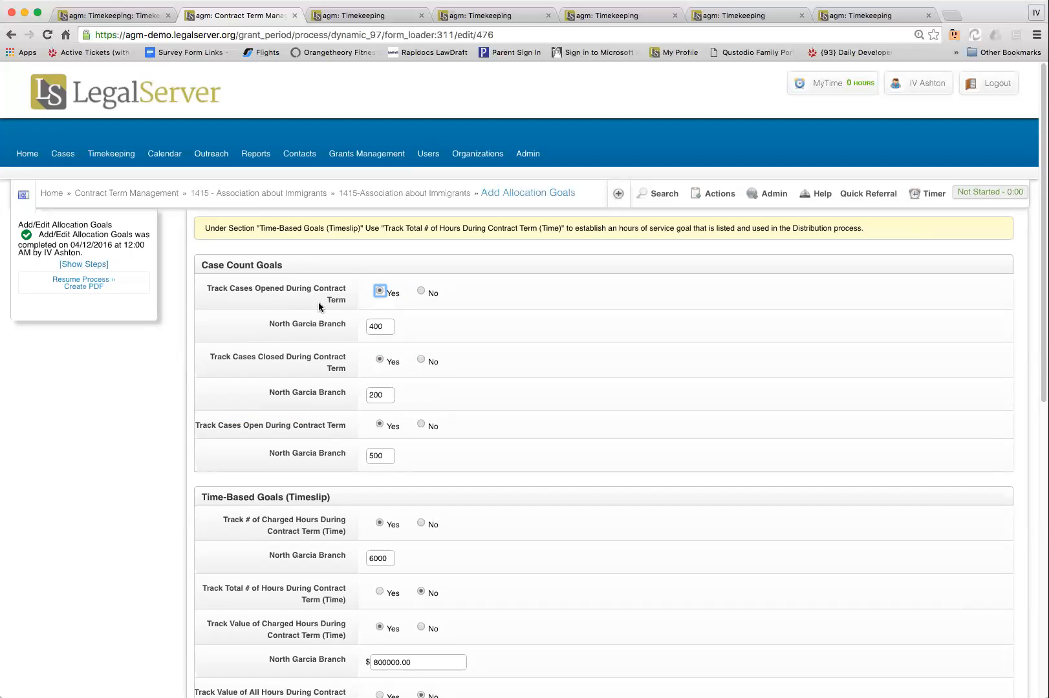
left_click(375, 196)
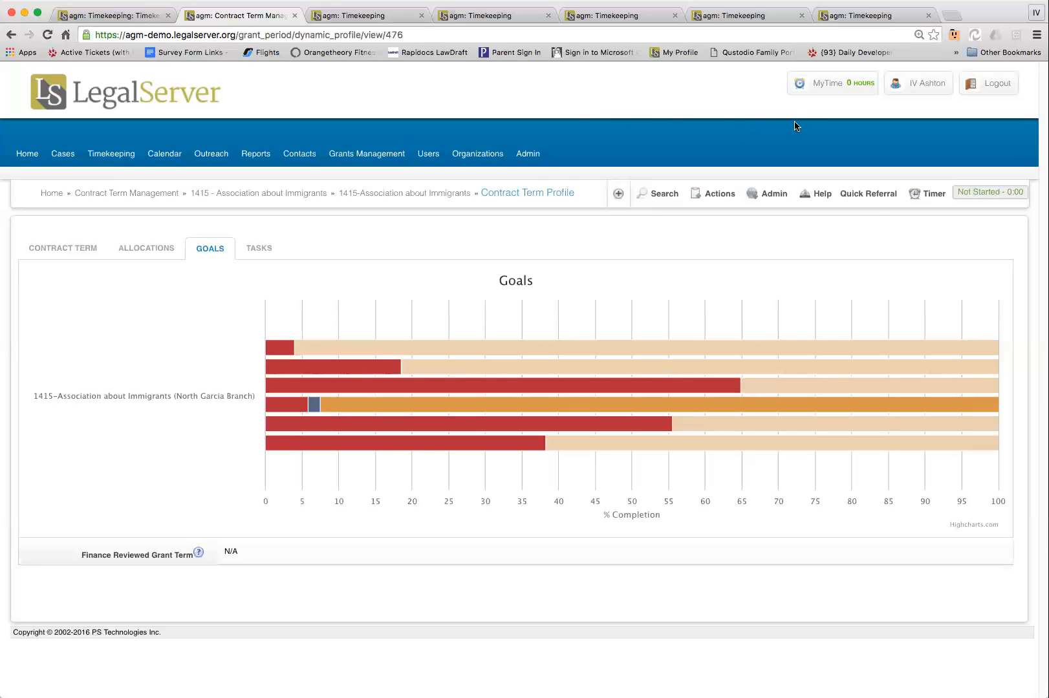
Go to the Timekeeping section and view the pay period confirmation grid by branch with its Disposition Log
mouse_move(811, 92)
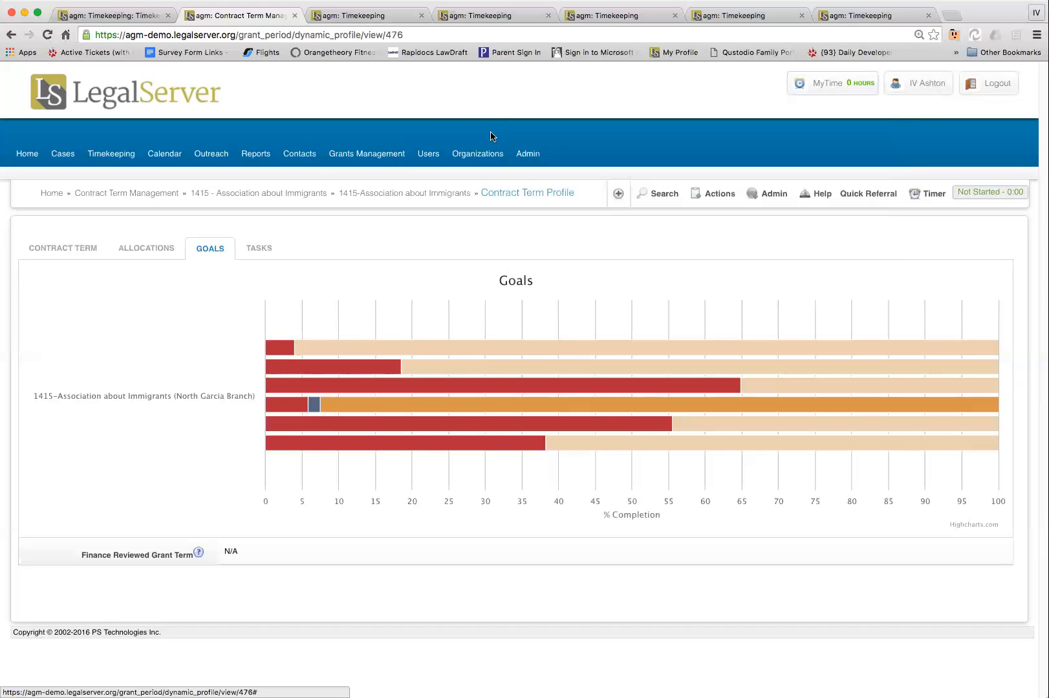
left_click(101, 160)
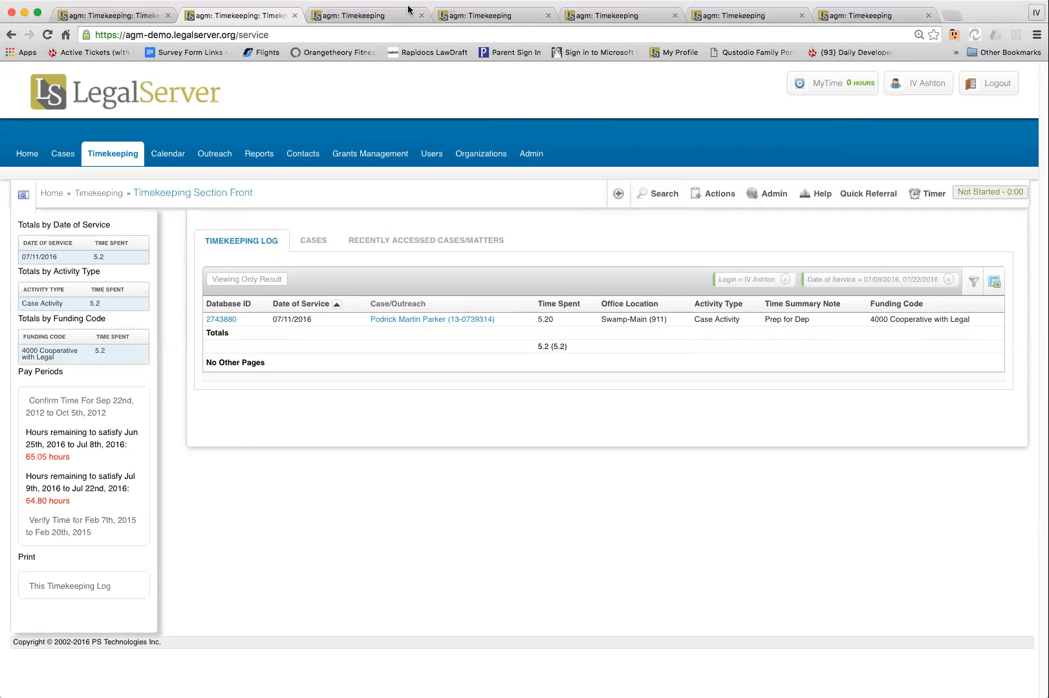
left_click(376, 18)
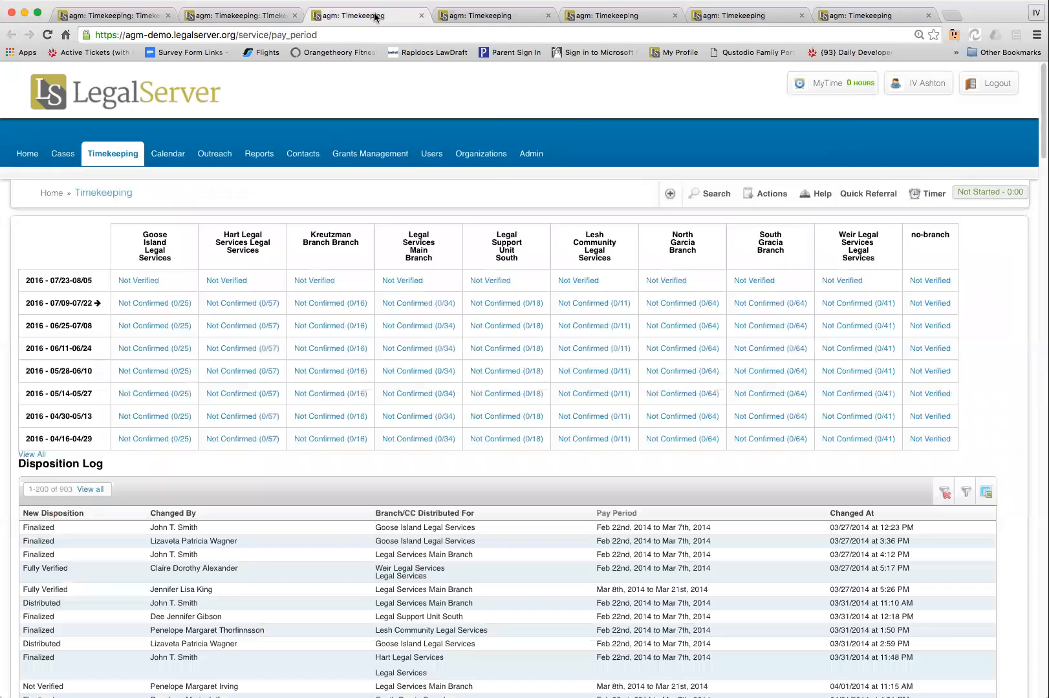
Review the employee's Time And Attendance sheet for Jan 10th to Jan 23rd, including its confirmation and verification details
left_click(467, 18)
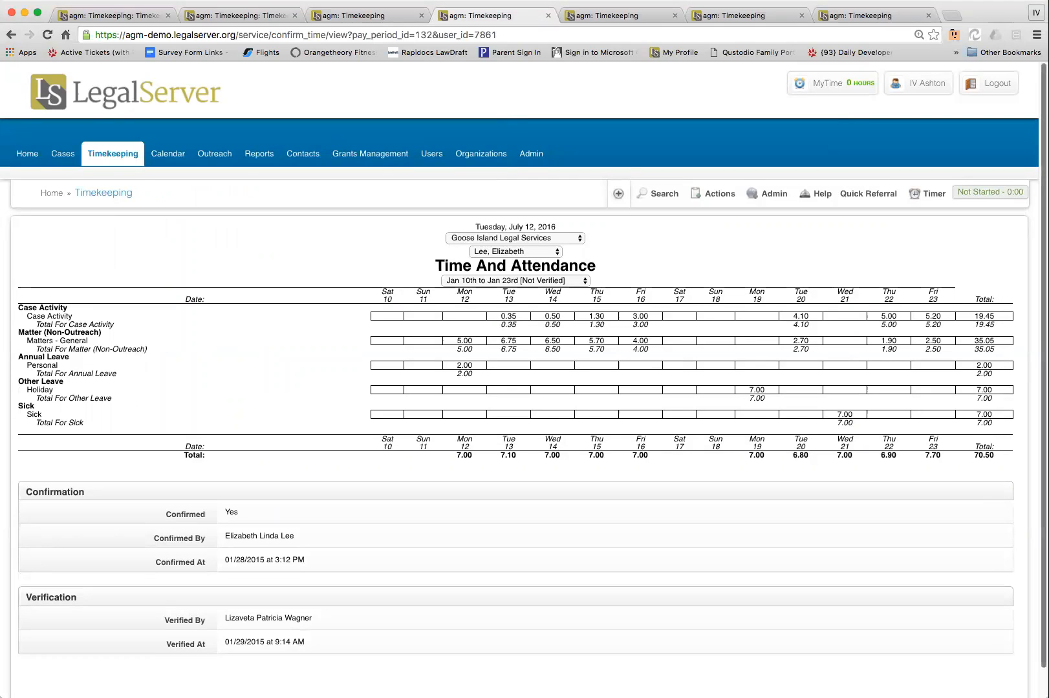
scroll(1024, 353, "down", 1)
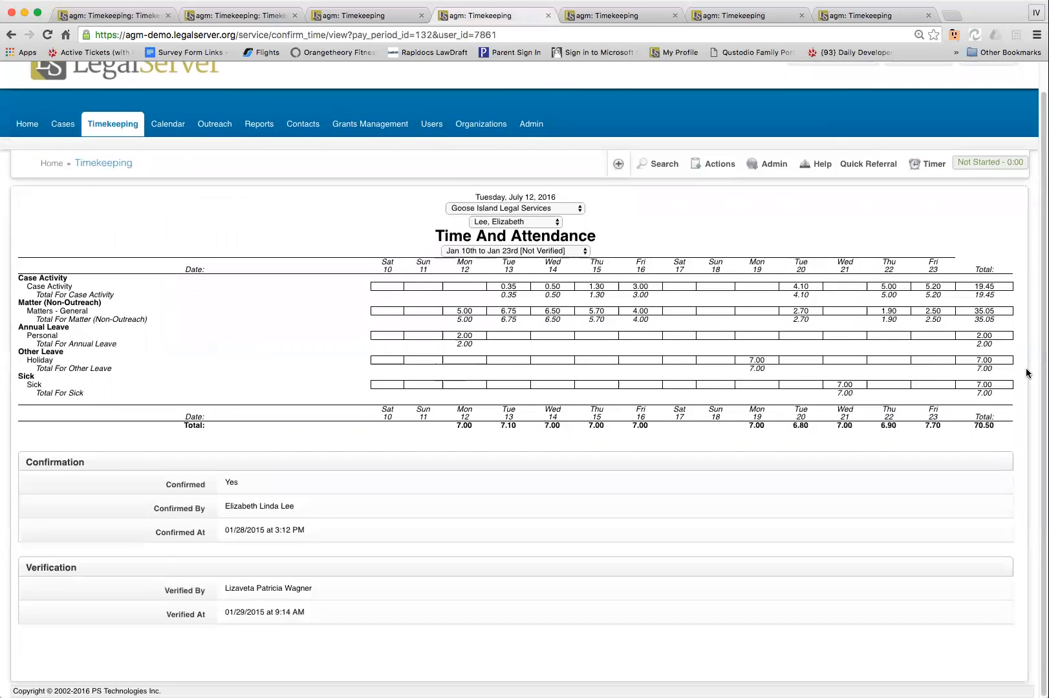
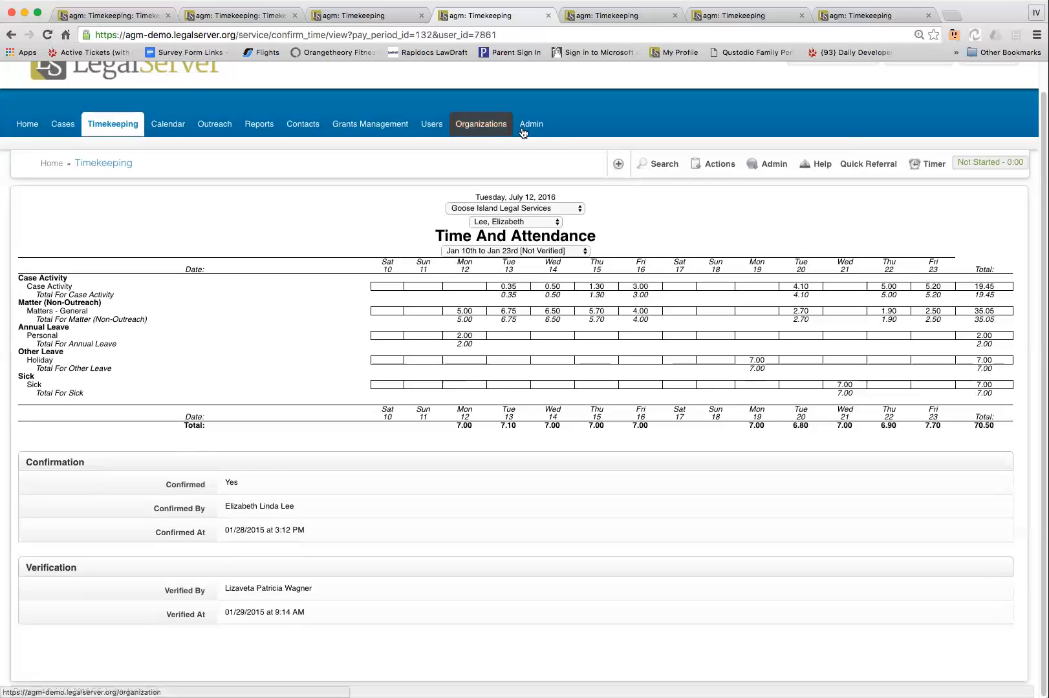
View the Verify Time page for North Garcia Branch, then examine its Distribution by Funding Code for Jan 10th to Jan 23rd
left_click(607, 15)
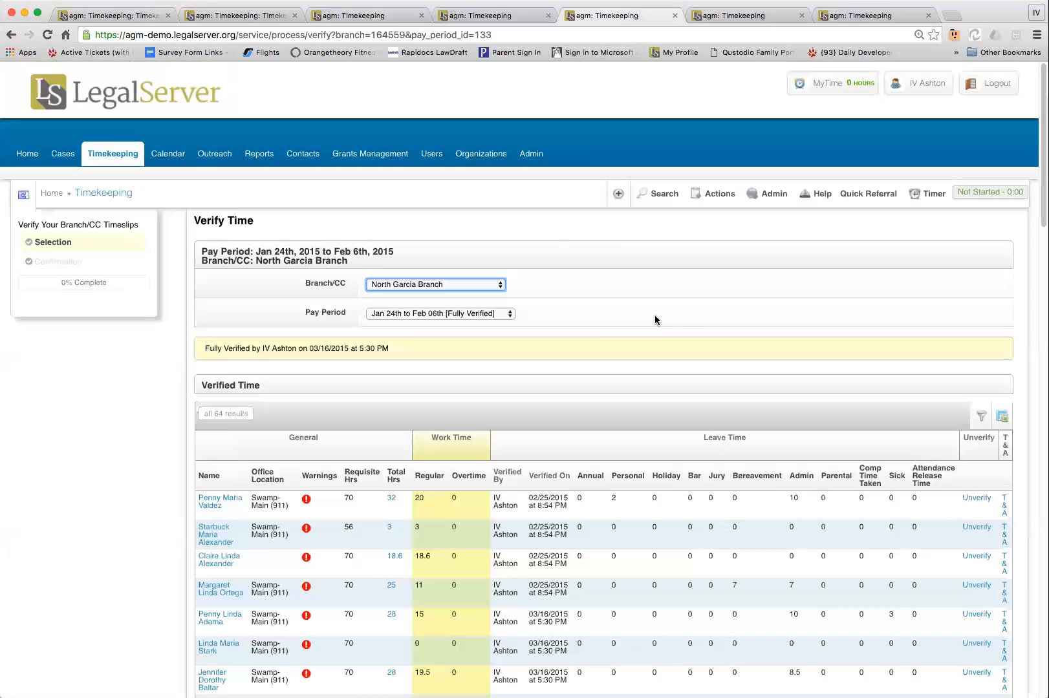
left_click(718, 18)
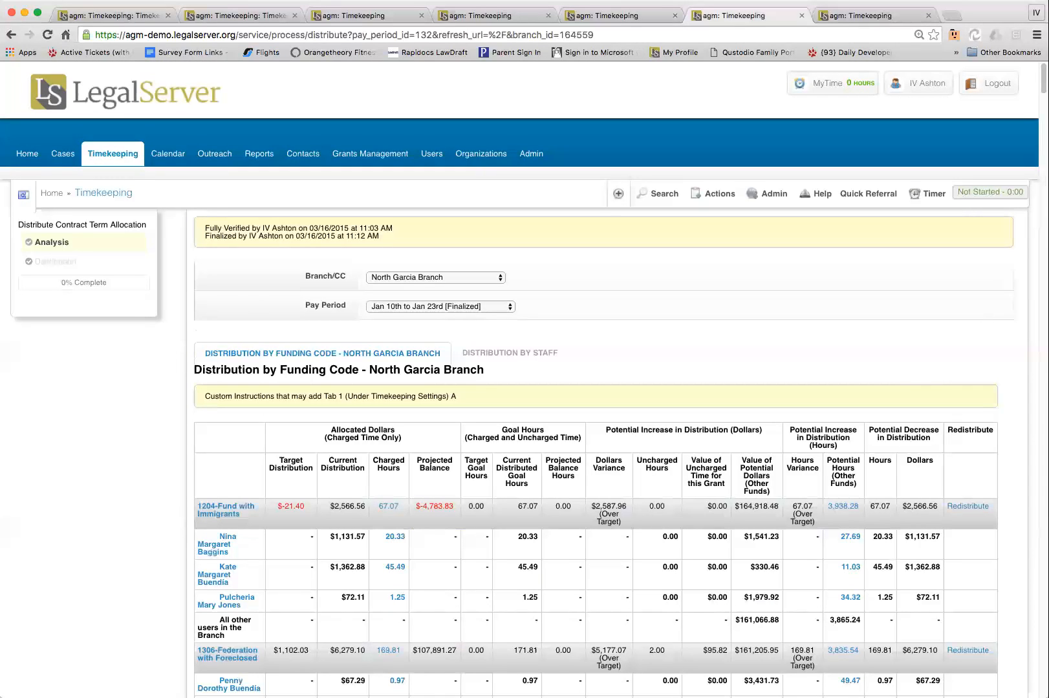
scroll(595, 388, "down", 5)
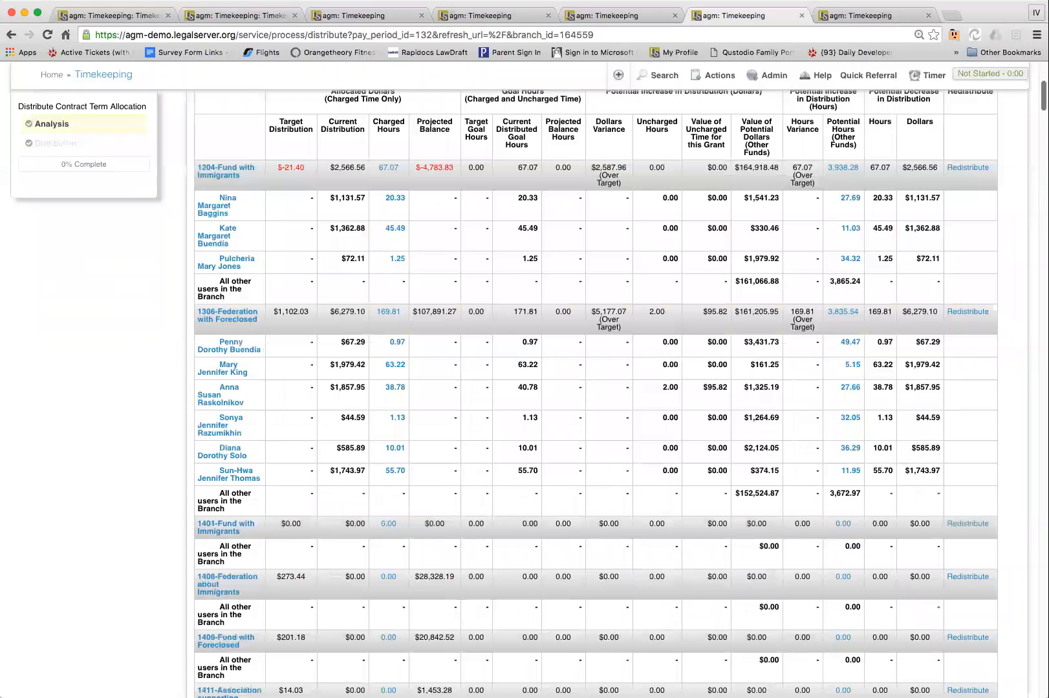
scroll(595, 388, "up", 1)
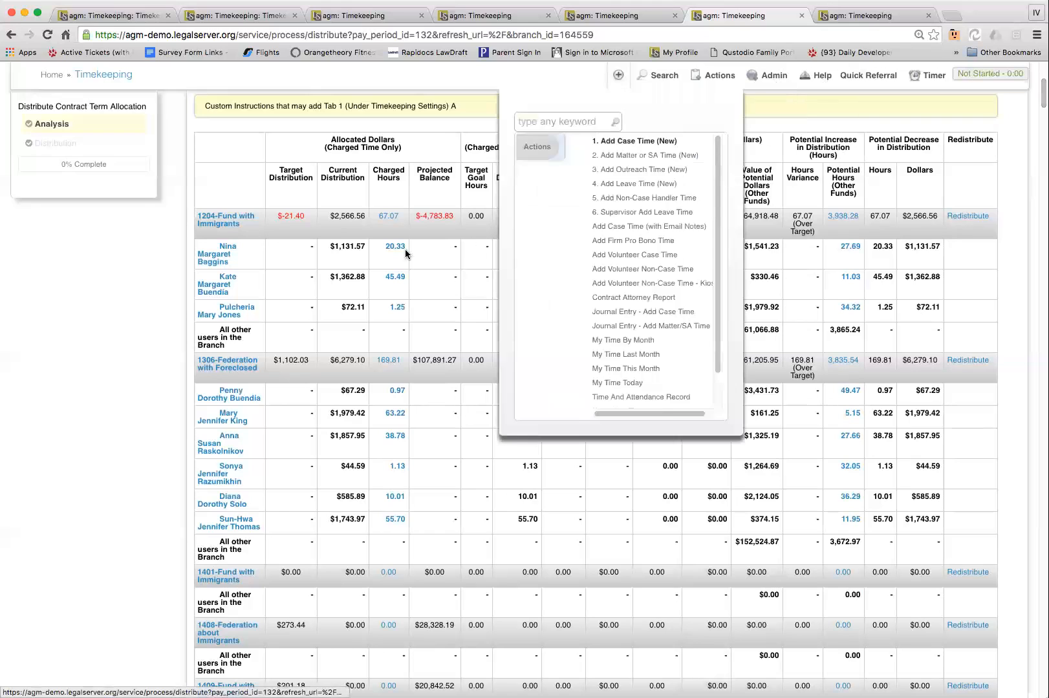
Check the grant information for 1306-Federation with Foreclosed, and review its redistribution options before returning to the distribution analysis
mouse_move(223, 371)
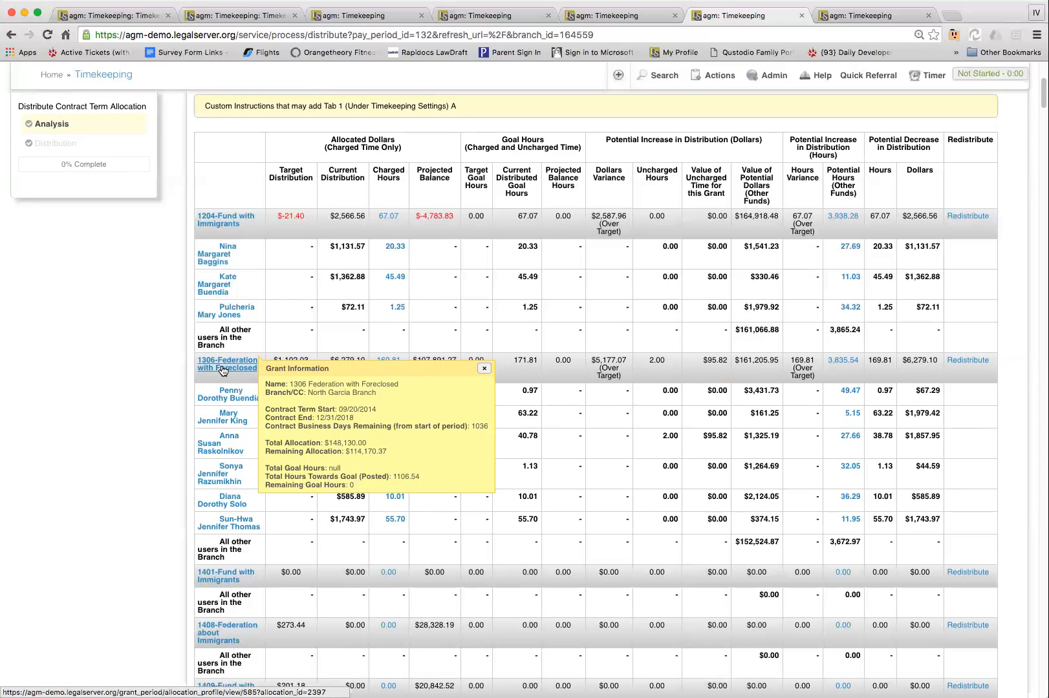
left_click(259, 338)
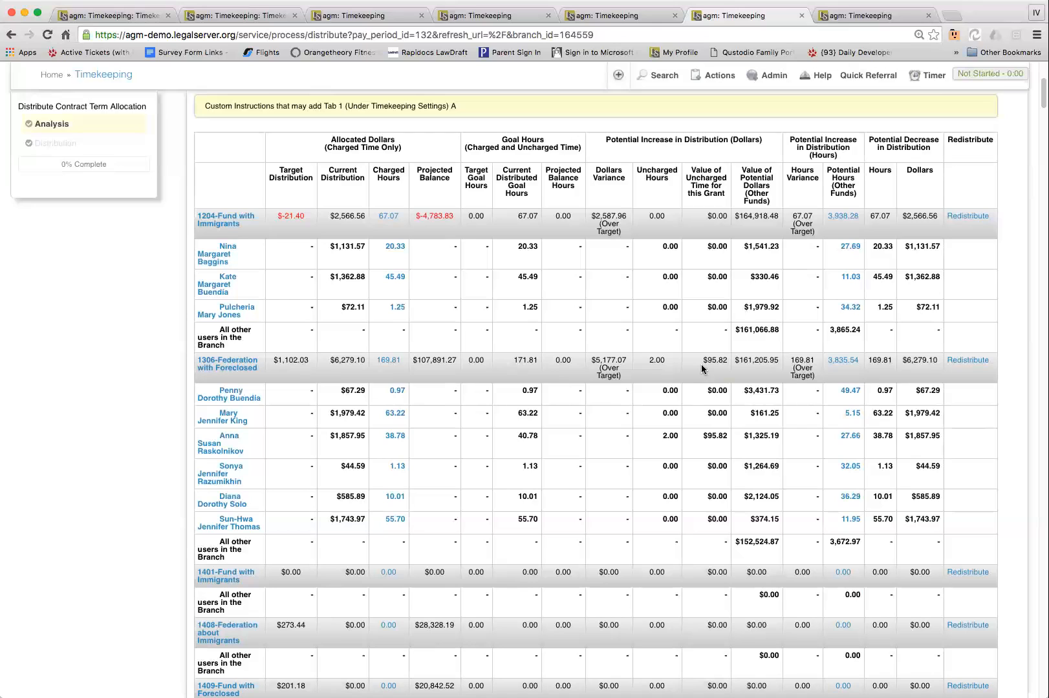
left_click(977, 360)
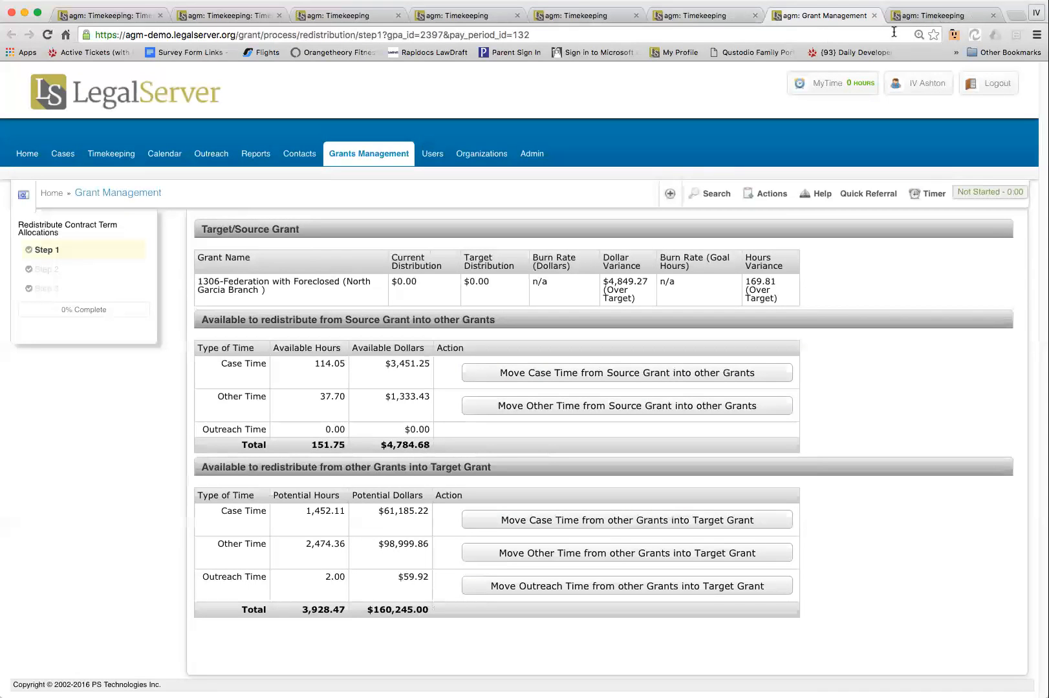
left_click(715, 17)
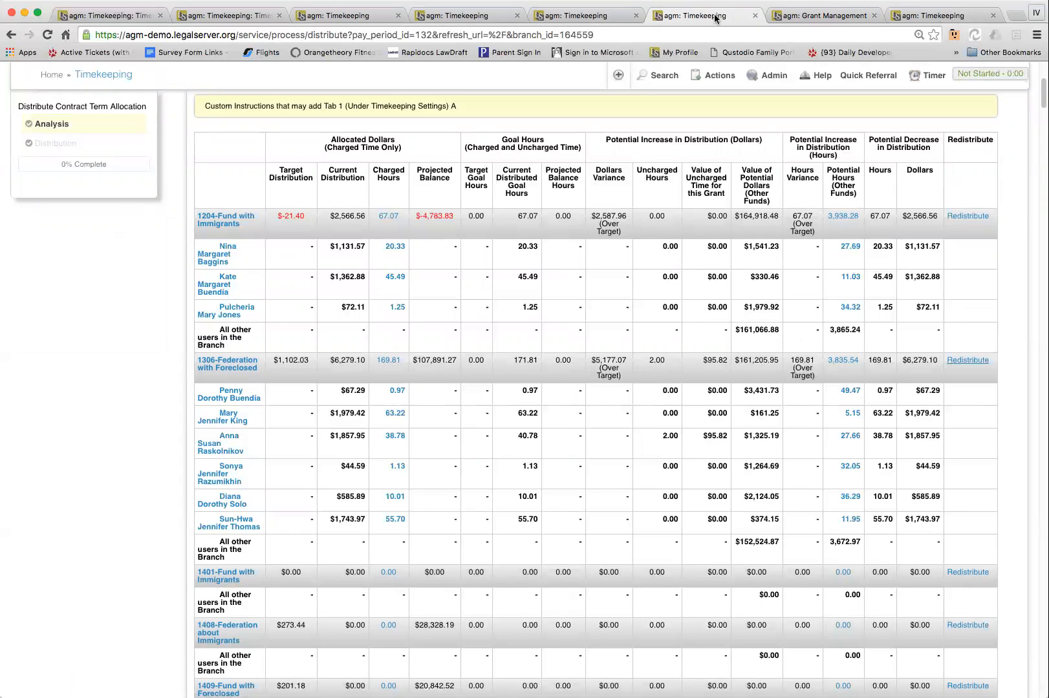
View the Post Contract Term Allocation page for North Garcia Branch, and return to the Timekeeping Section Front
left_click(928, 18)
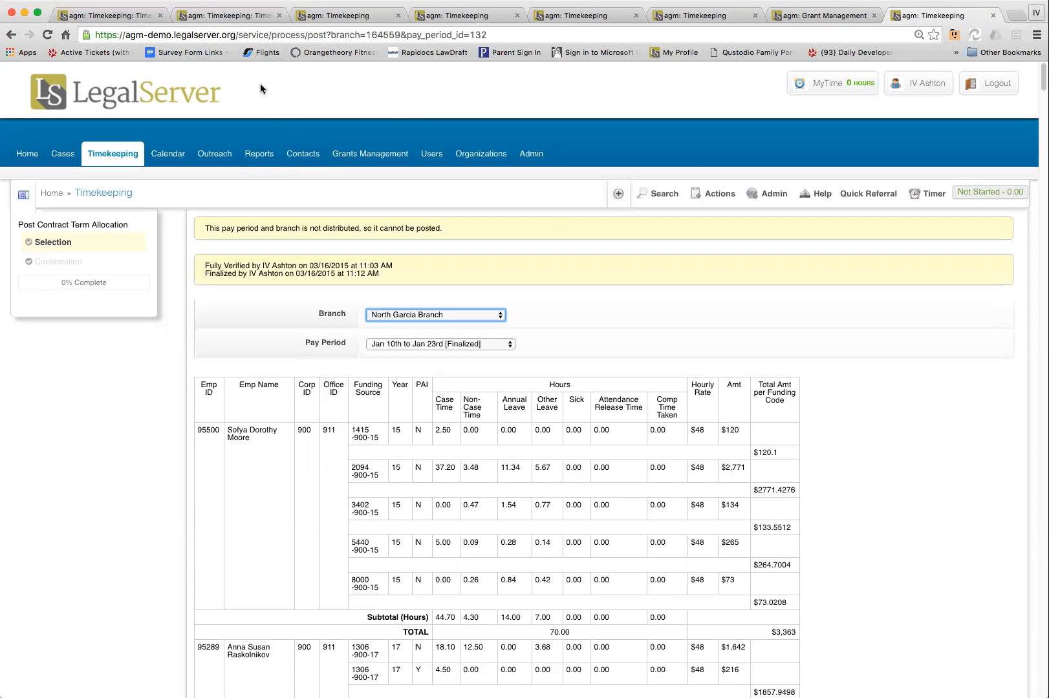
left_click(232, 16)
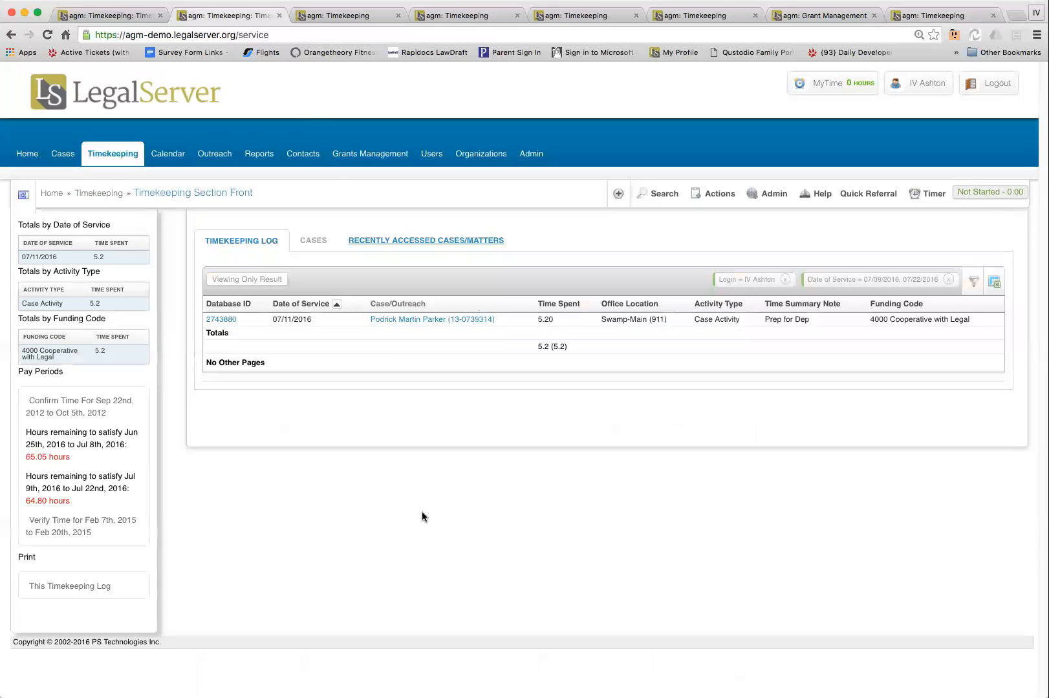
Examine the full pay period status grid across branches and the Disposition Log of status changes beneath it
left_click(346, 24)
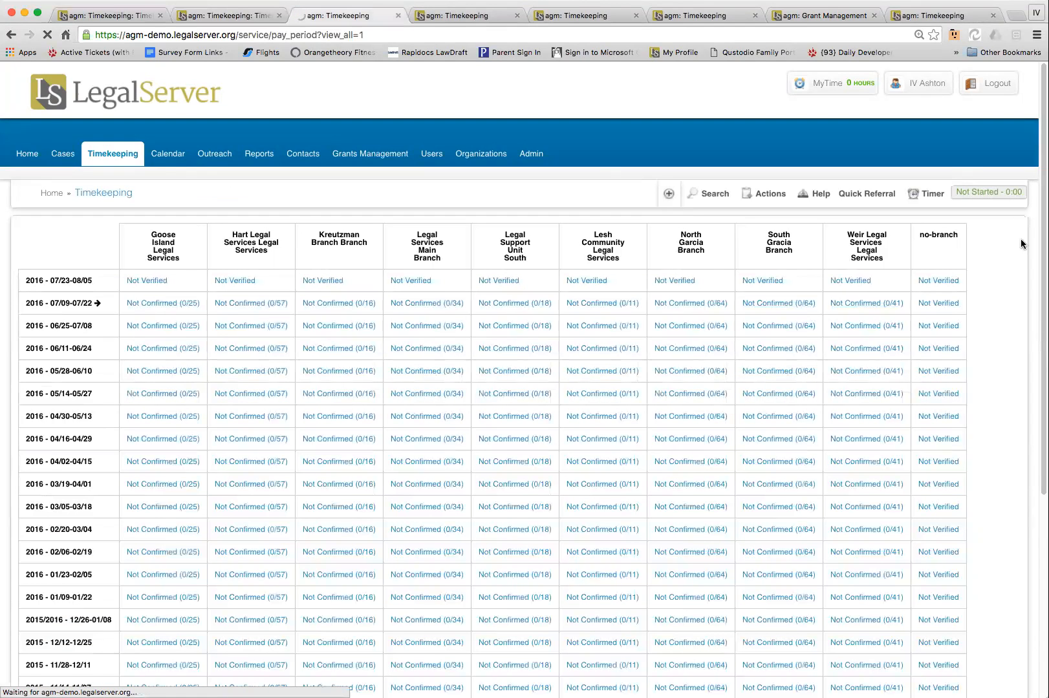
scroll(1014, 237, "down", 10)
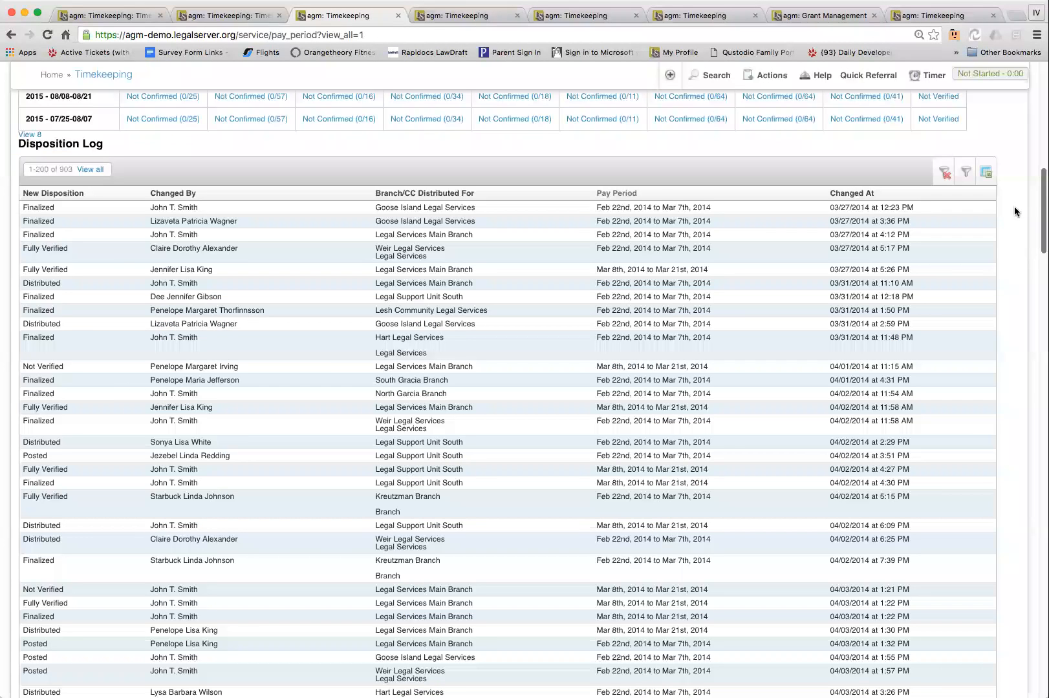
scroll(1014, 191, "up", 7)
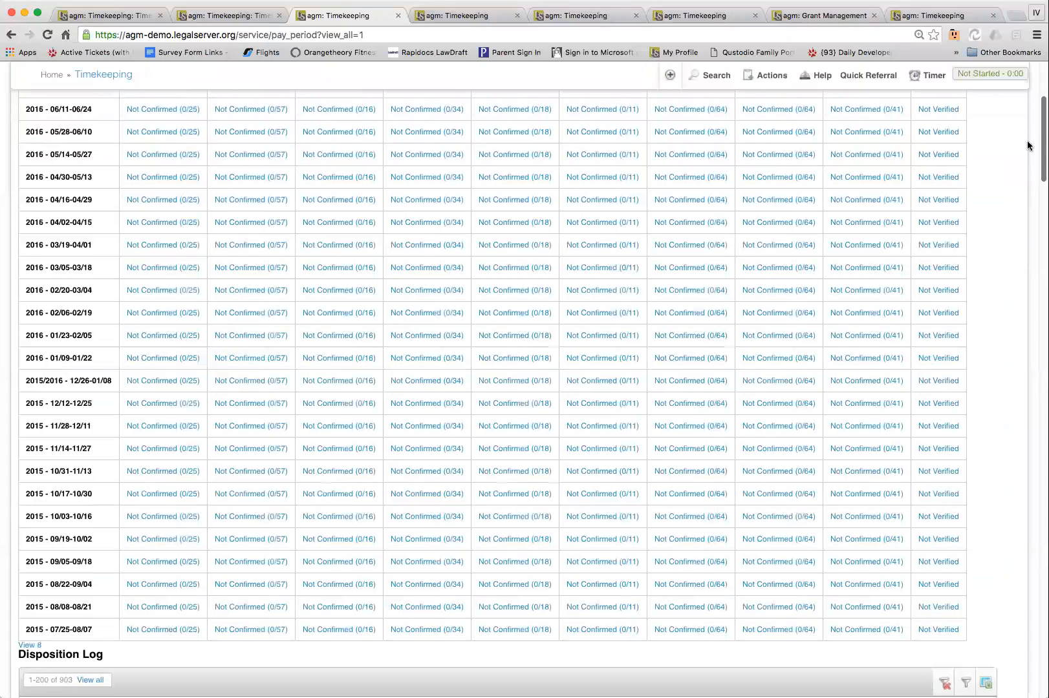
scroll(666, 291, "up", 3)
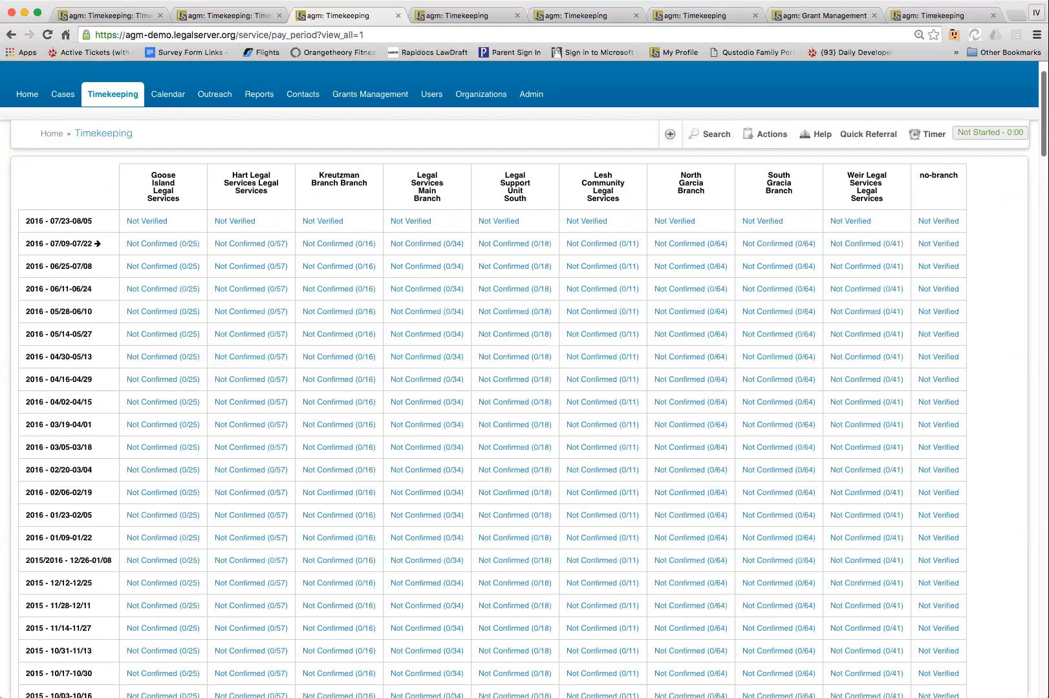
scroll(1020, 188, "down", 4)
scroll(1021, 226, "down", 5)
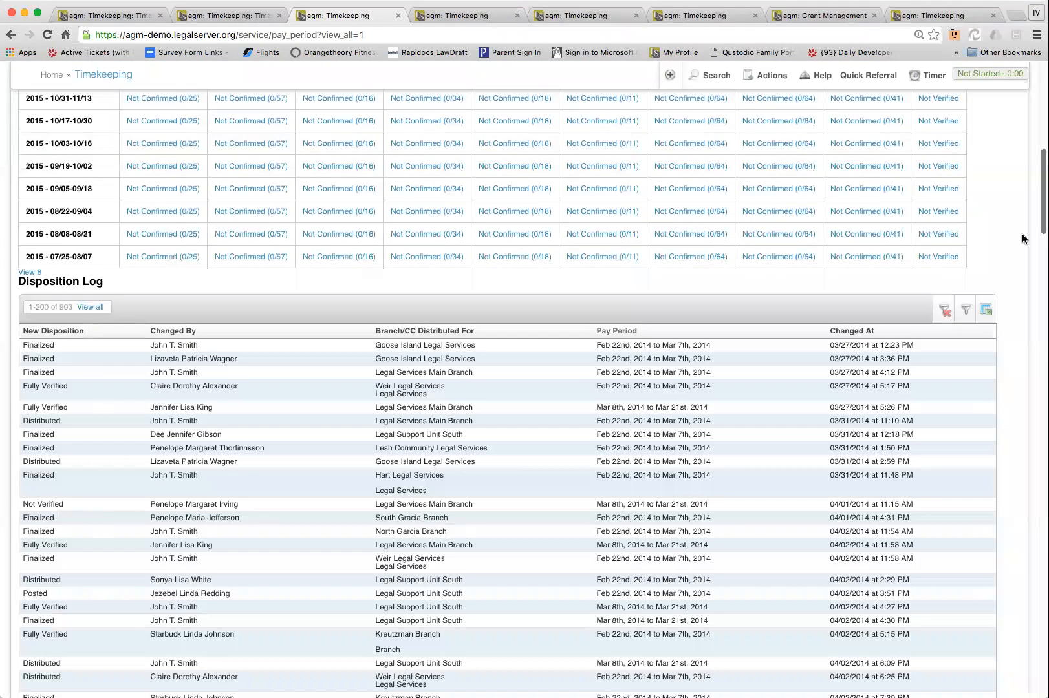
scroll(1011, 223, "down", 7)
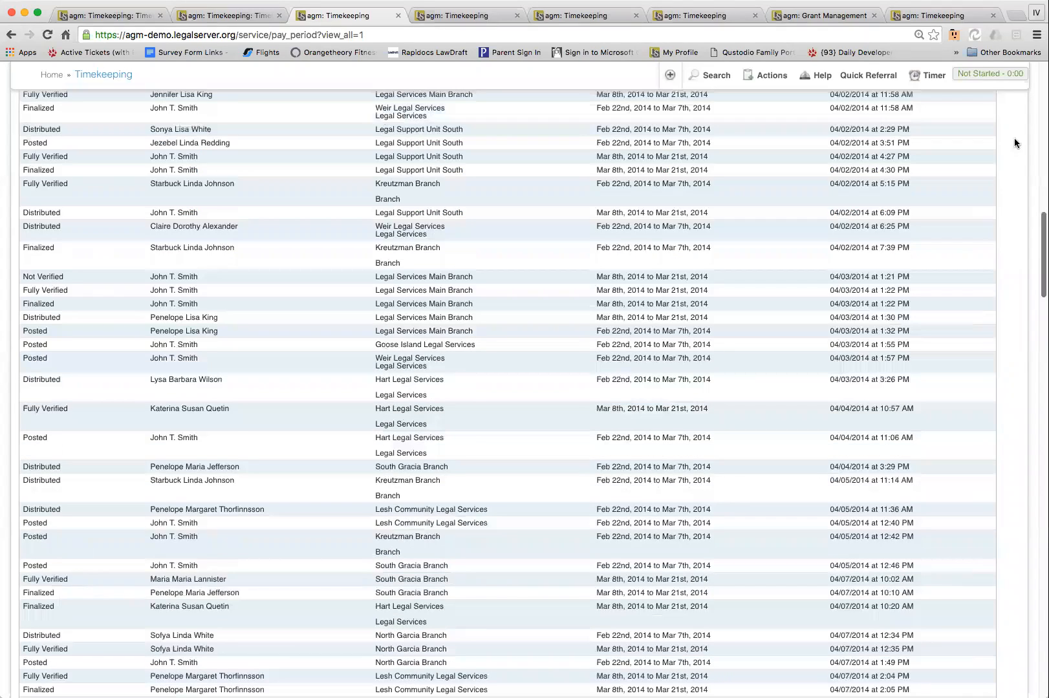
scroll(1007, 175, "up", 15)
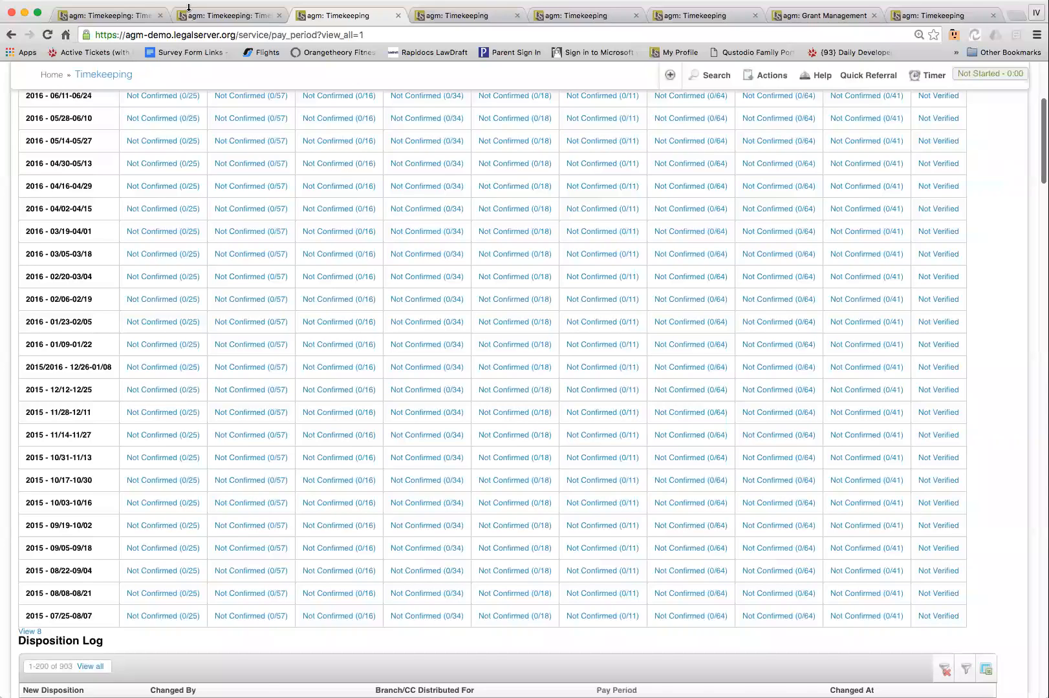
scroll(1006, 160, "up", 4)
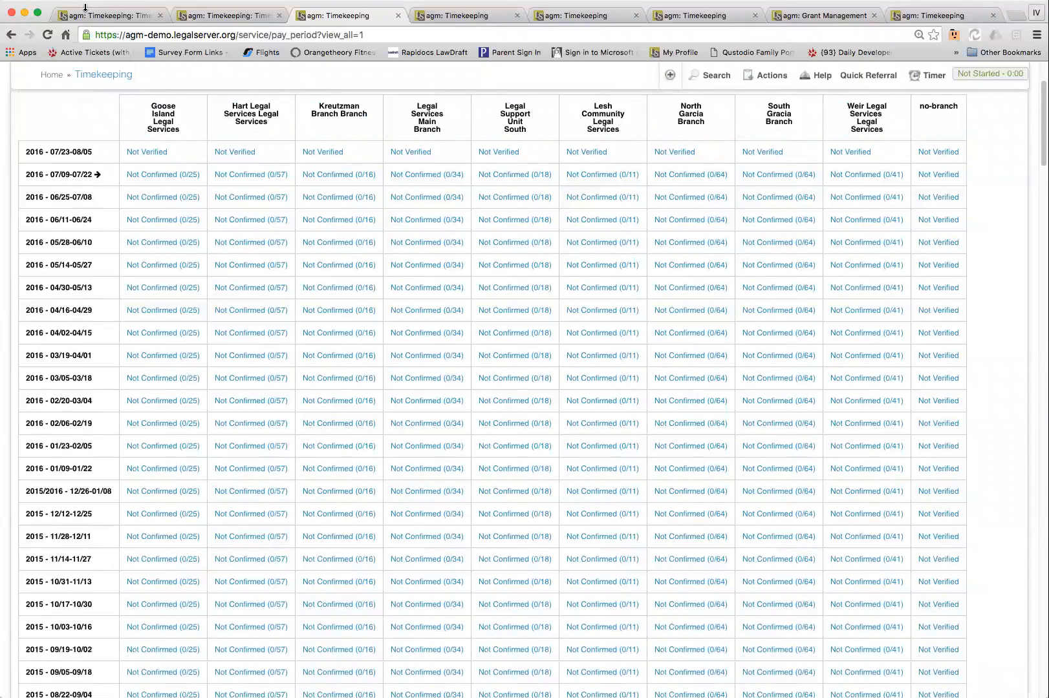